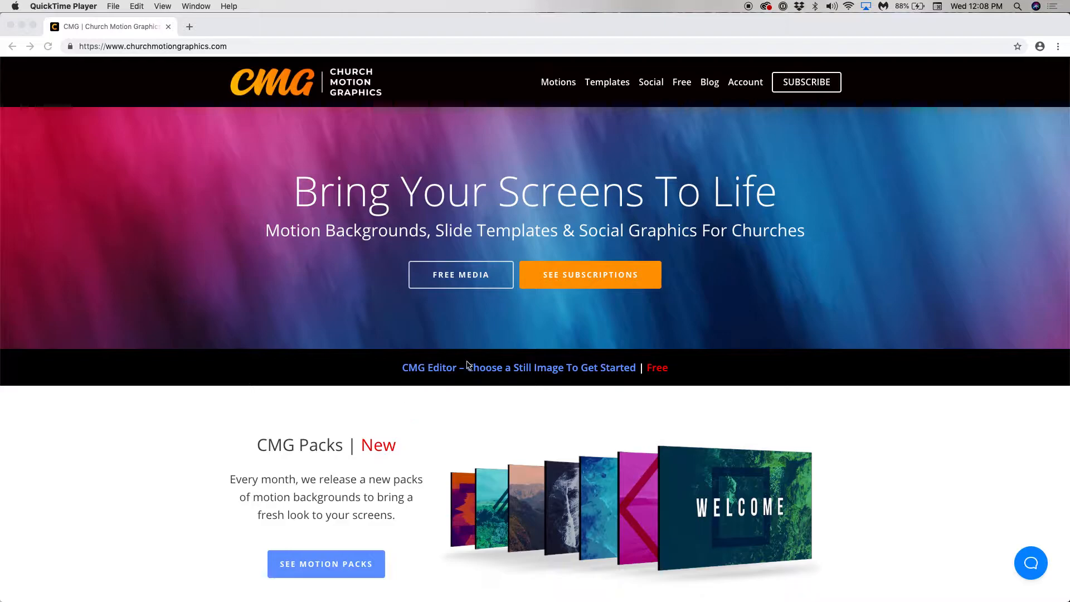
- Open the Smooth Moves Electric background from the July 2019 Smooth Moves pack in the CMG Editor and center the editor window
click(555, 88)
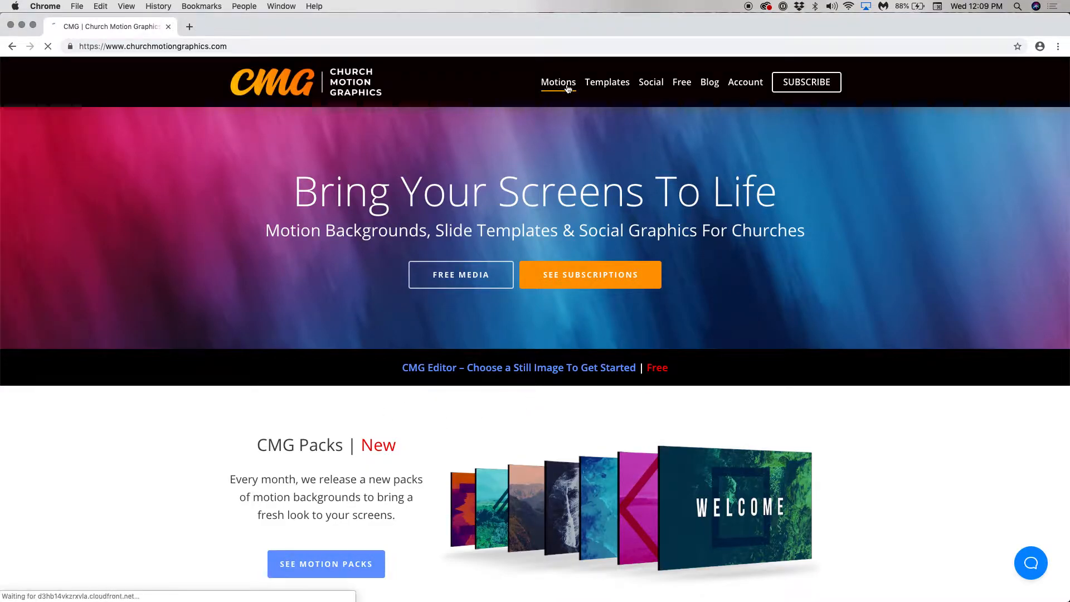
click(568, 89)
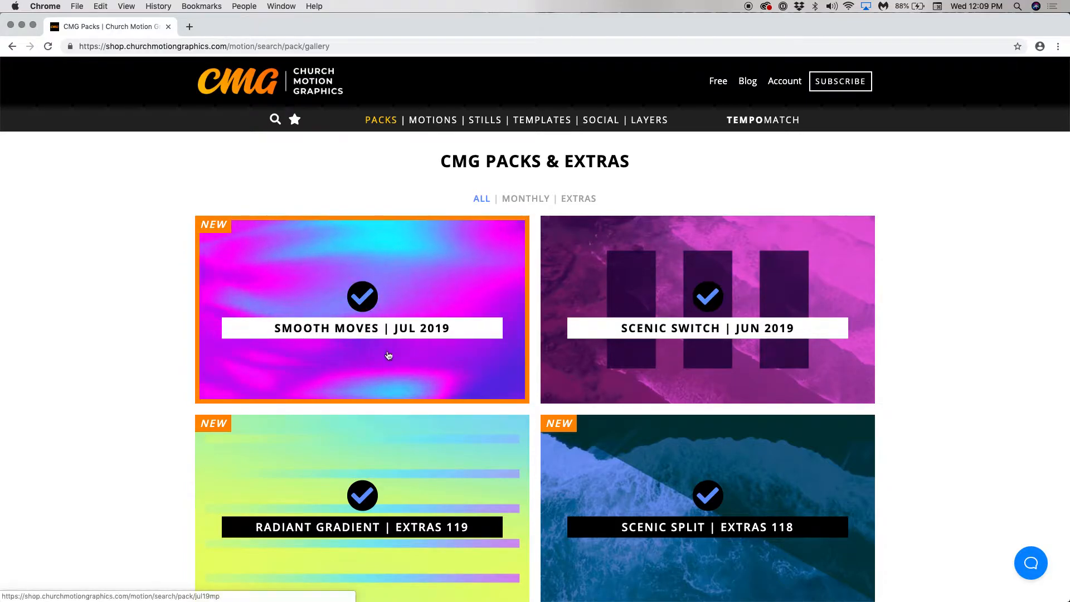
click(423, 291)
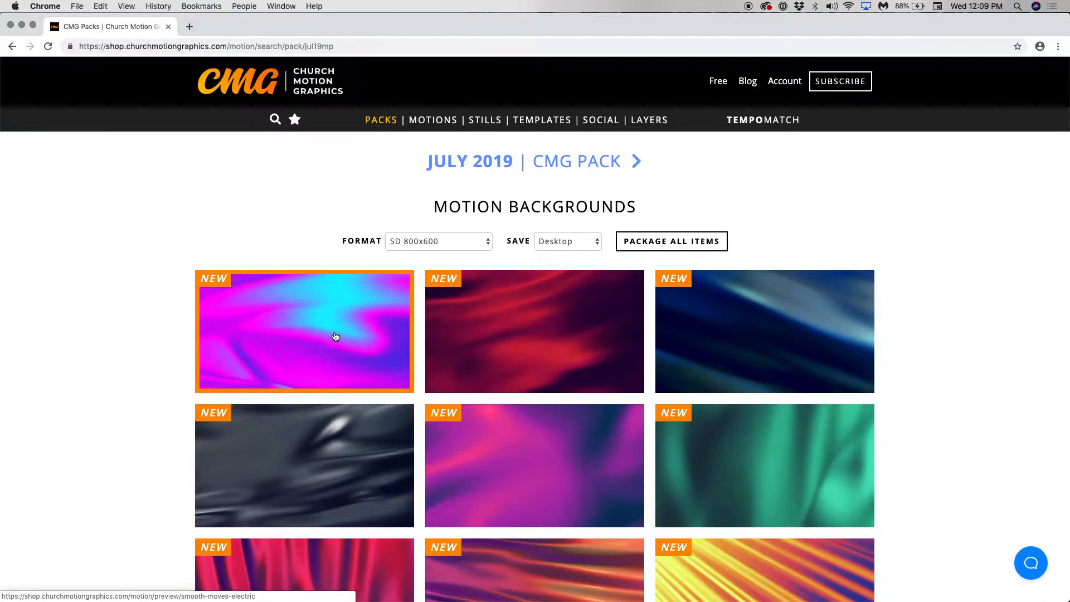
click(336, 337)
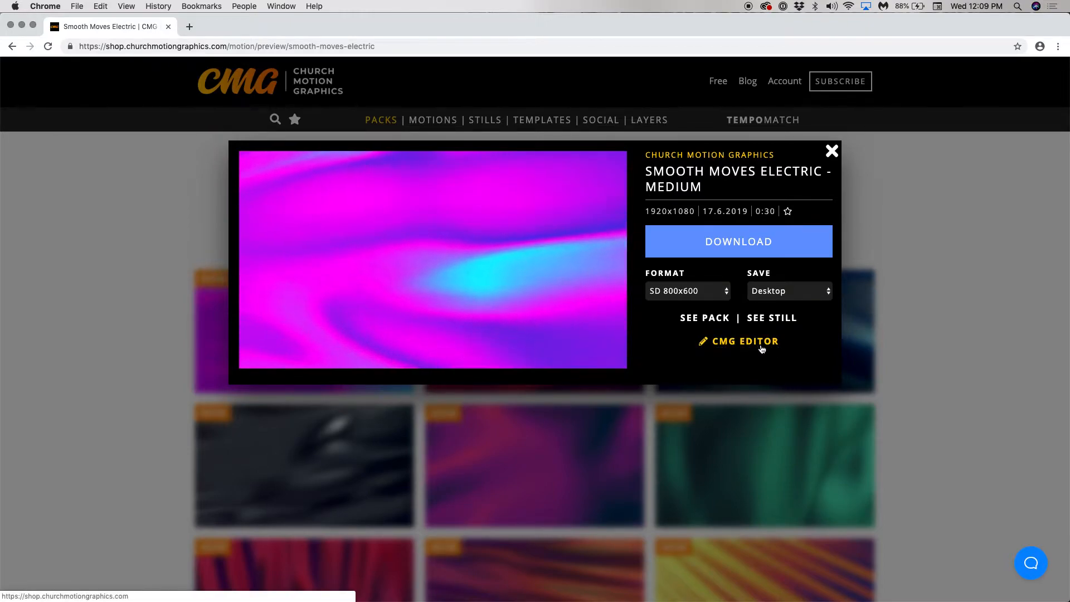
click(730, 343)
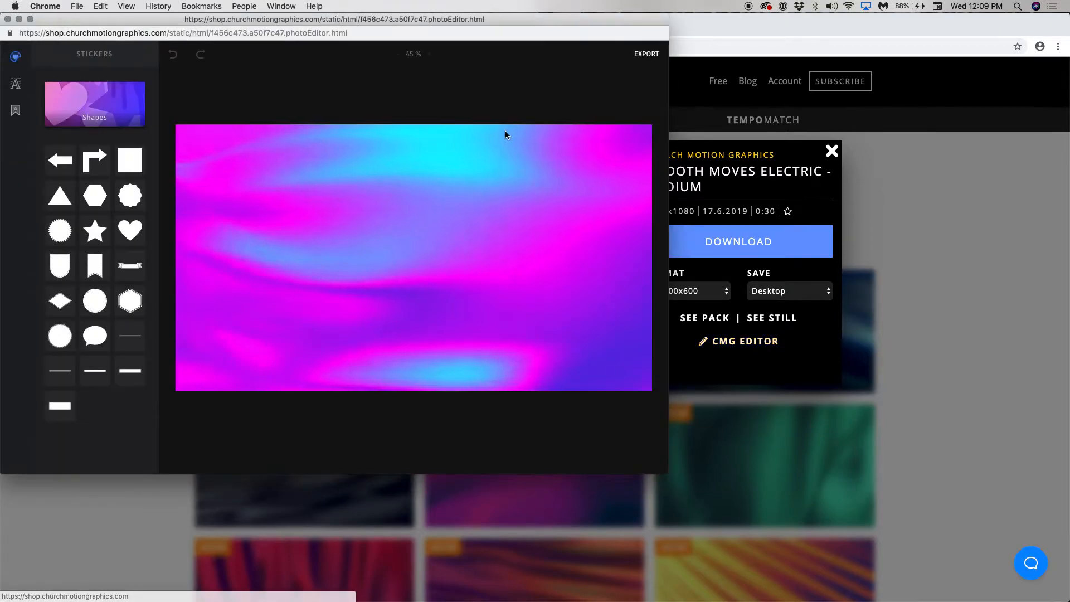
drag(492, 19, 676, 89)
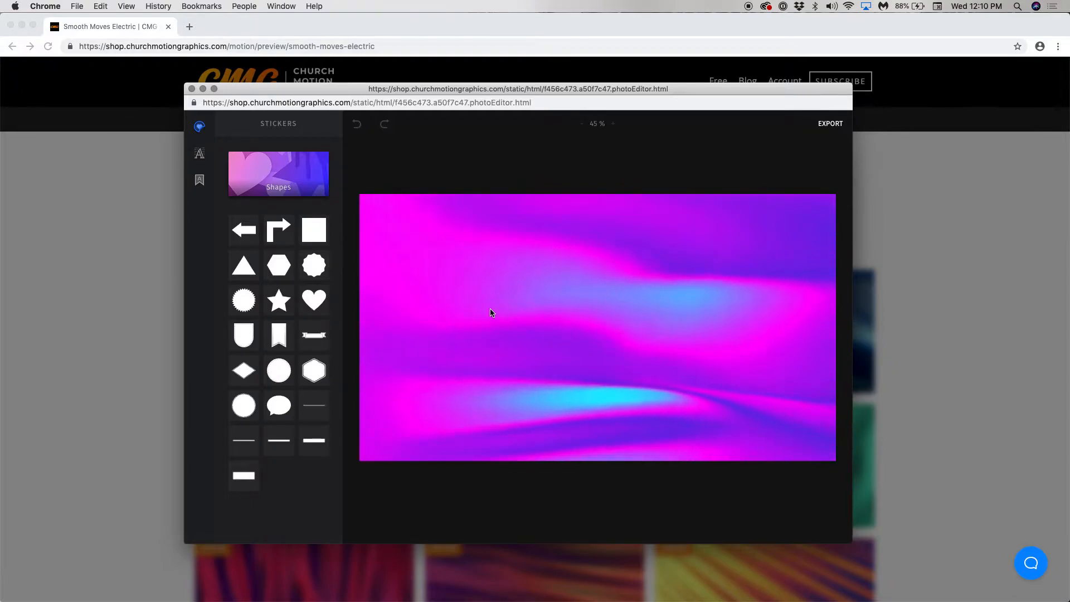
- Add the Block 4 bar shape and enlarge it to span most of the slide's middle
mouse_move(197, 170)
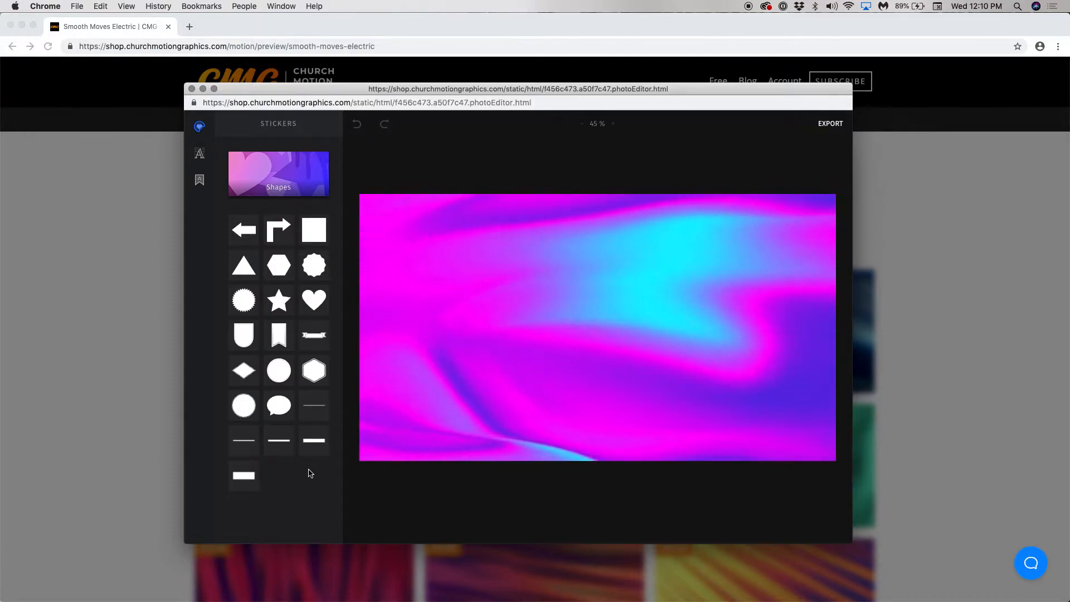
click(313, 442)
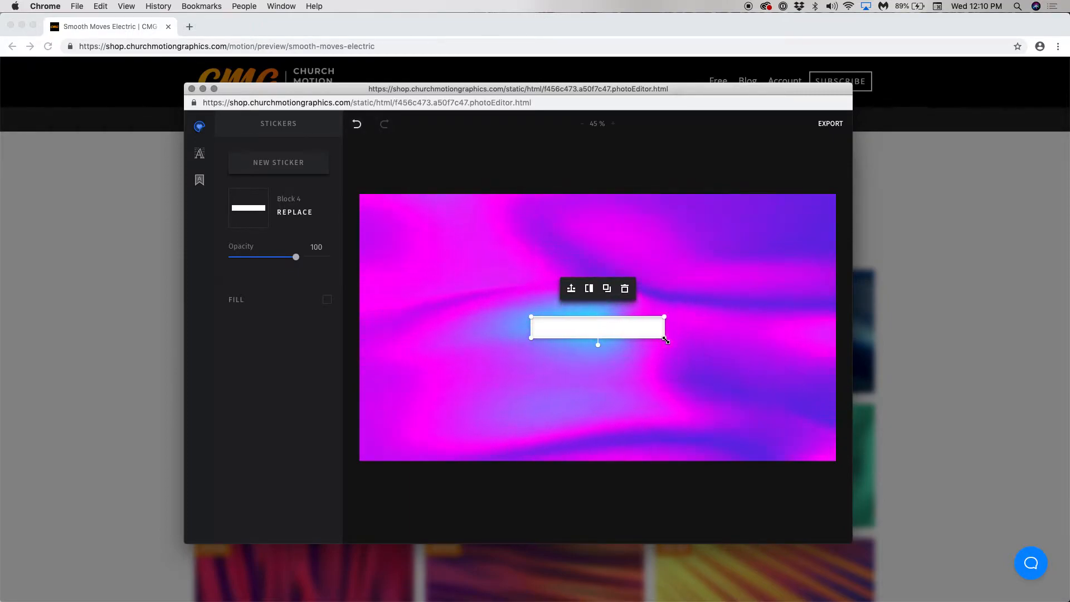
drag(666, 340, 761, 464)
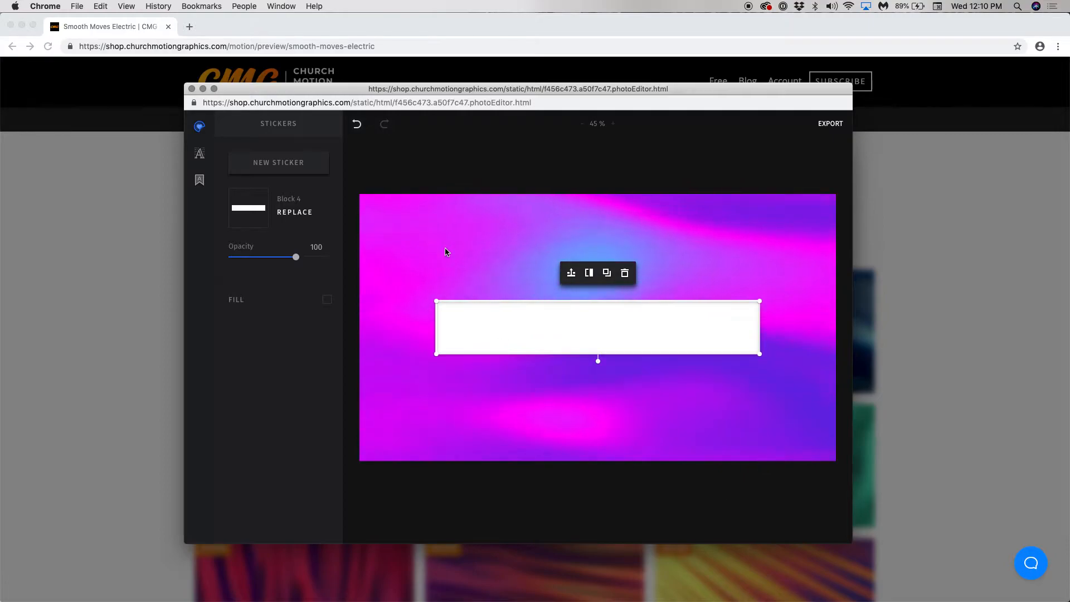
- Try out the bar's opacity and fill colors, giving it the light pink fill FD88D6
mouse_move(296, 258)
mouse_down()
mouse_move(250, 261)
mouse_move(295, 265)
mouse_up()
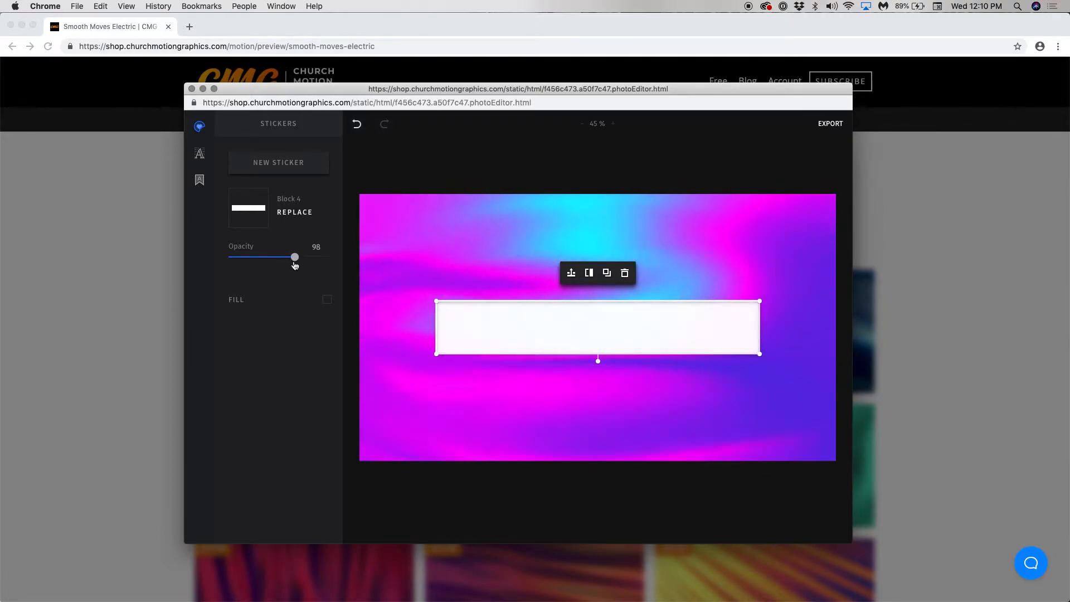
click(328, 301)
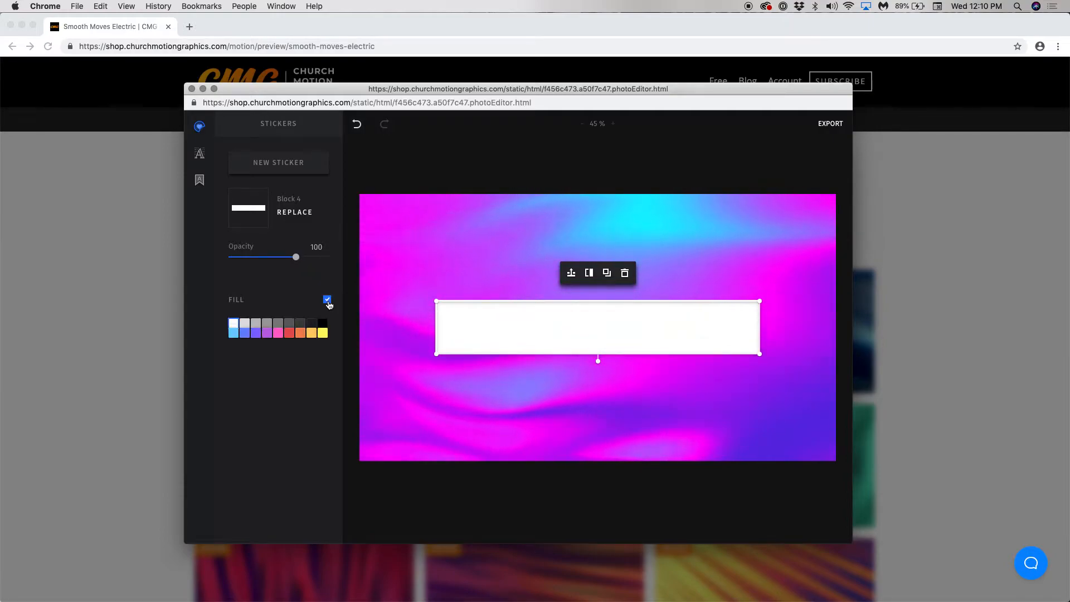
click(323, 334)
click(311, 333)
click(278, 333)
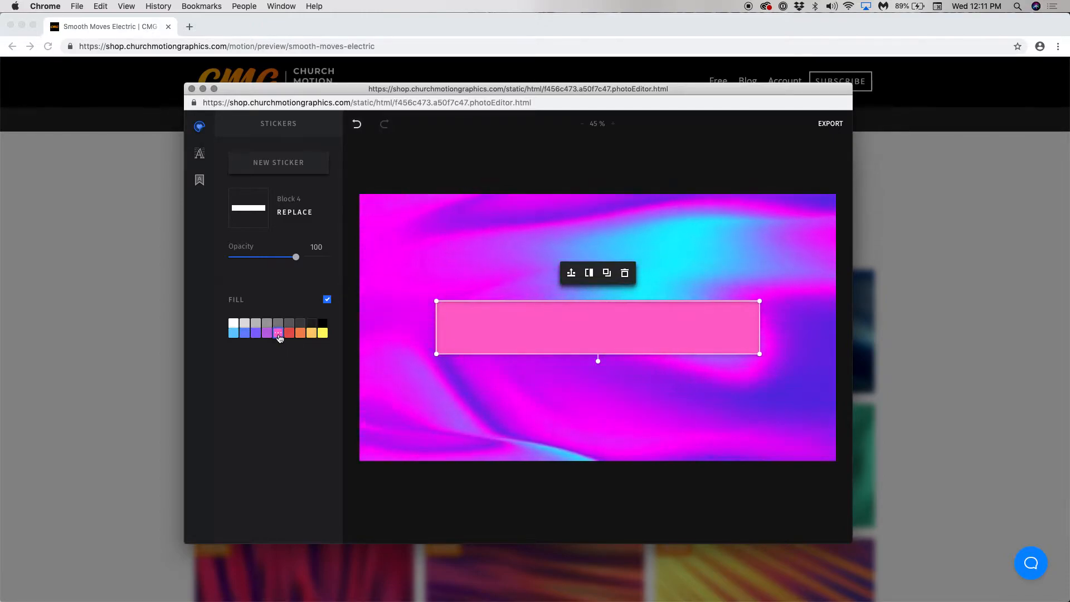
click(279, 334)
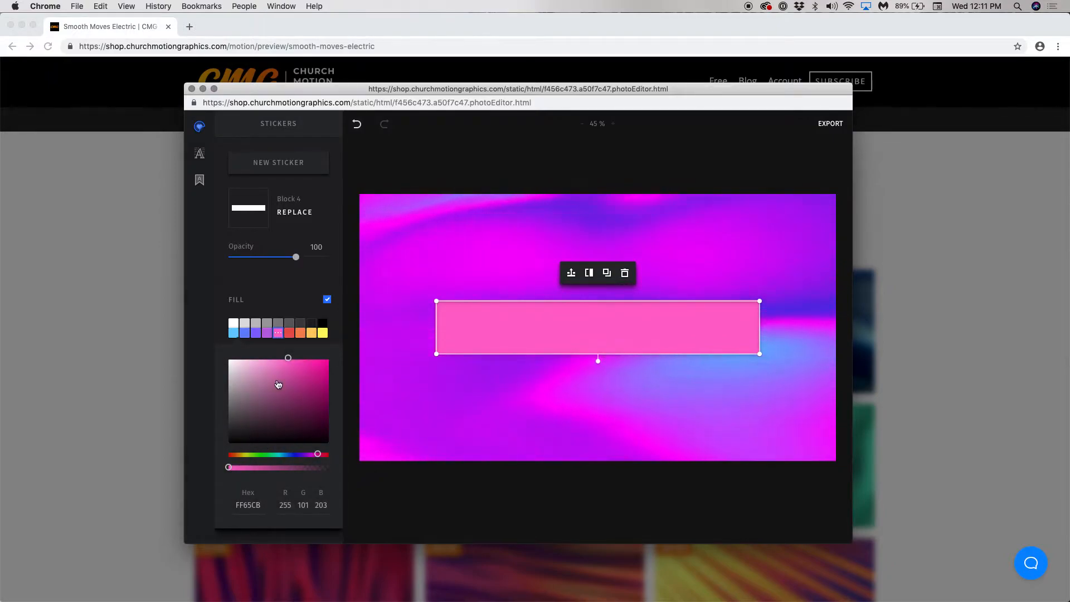
mouse_move(287, 361)
mouse_down()
mouse_move(272, 385)
mouse_move(274, 360)
mouse_up()
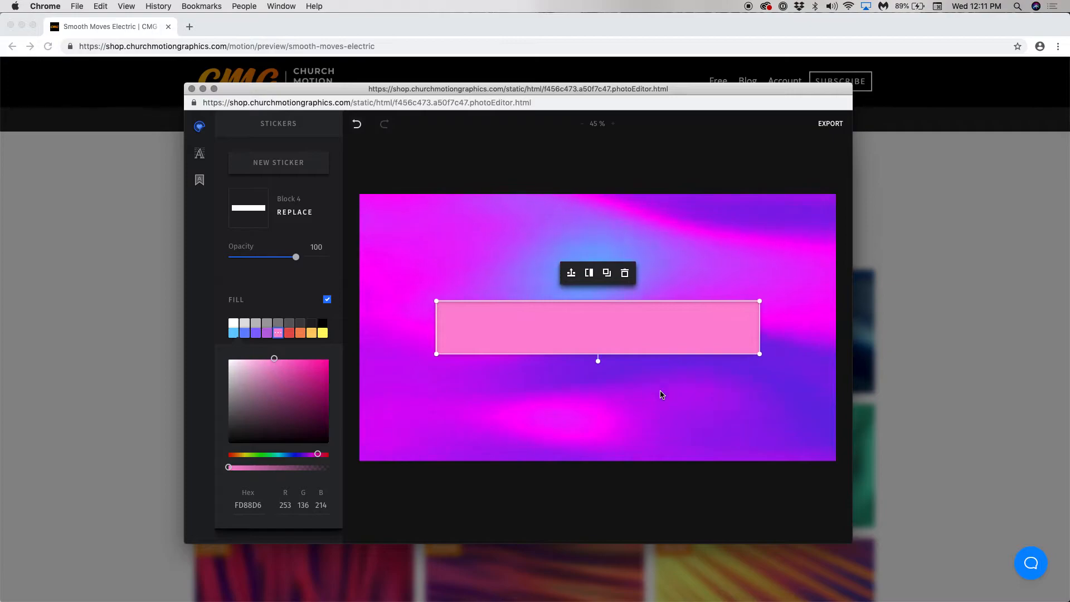
drag(598, 364, 608, 389)
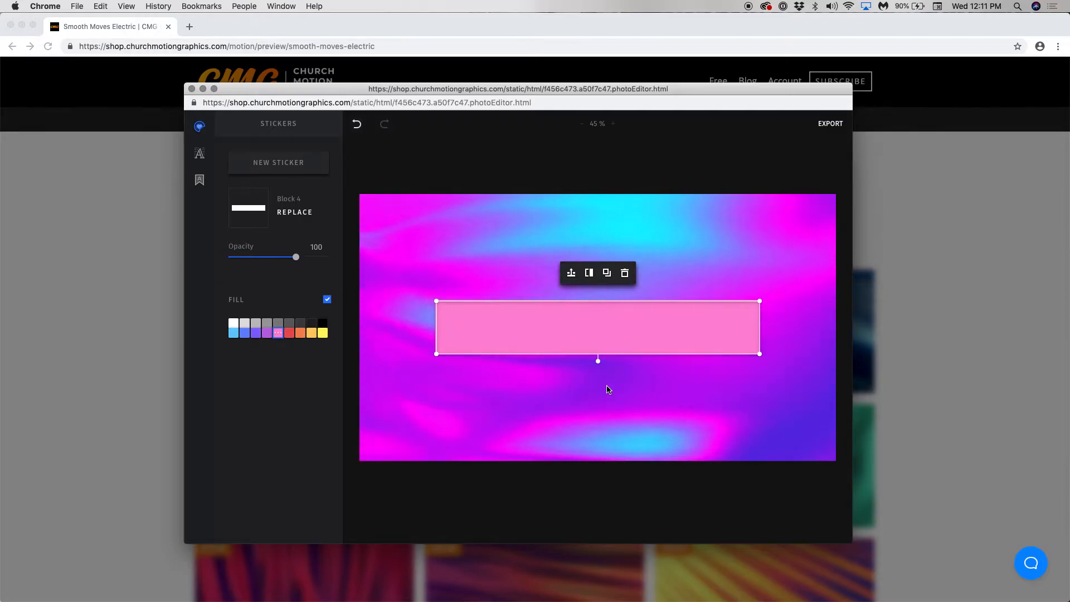
- Duplicate the pink bar slightly below the original and delete both bars
click(607, 273)
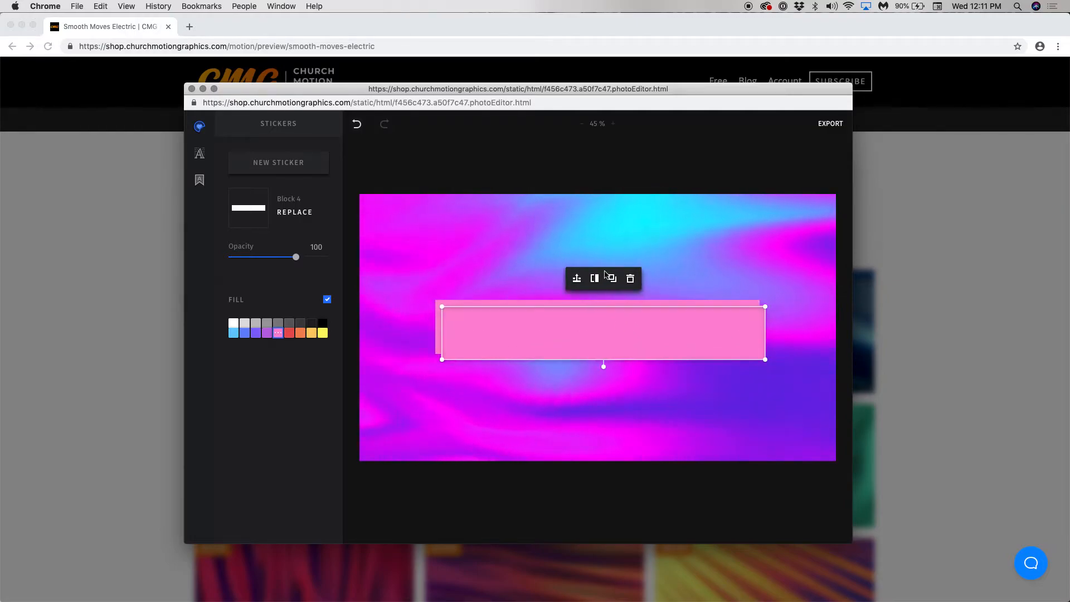
drag(606, 315, 590, 336)
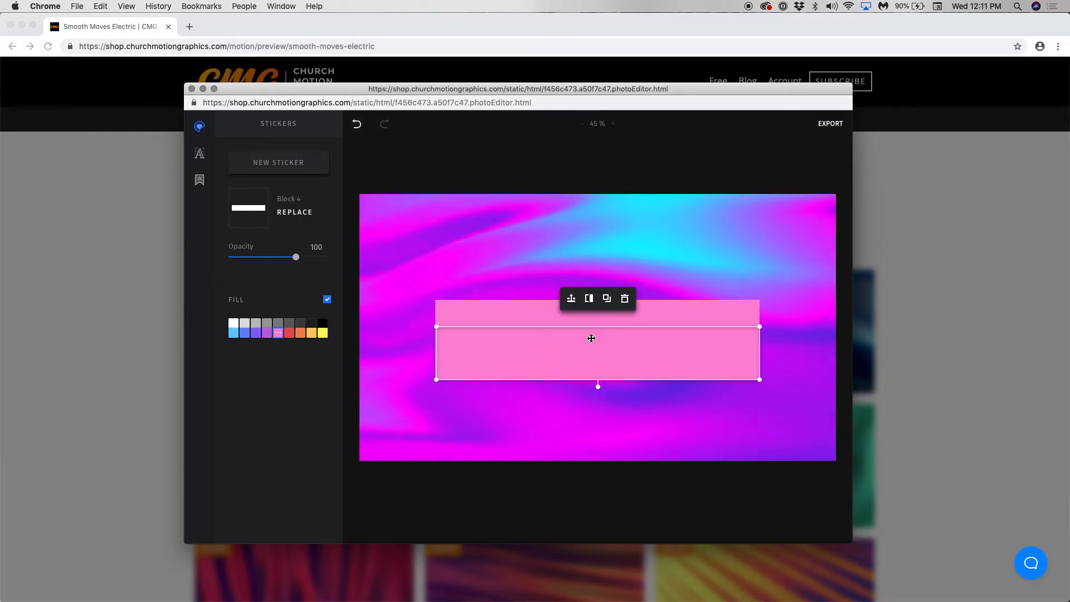
click(625, 300)
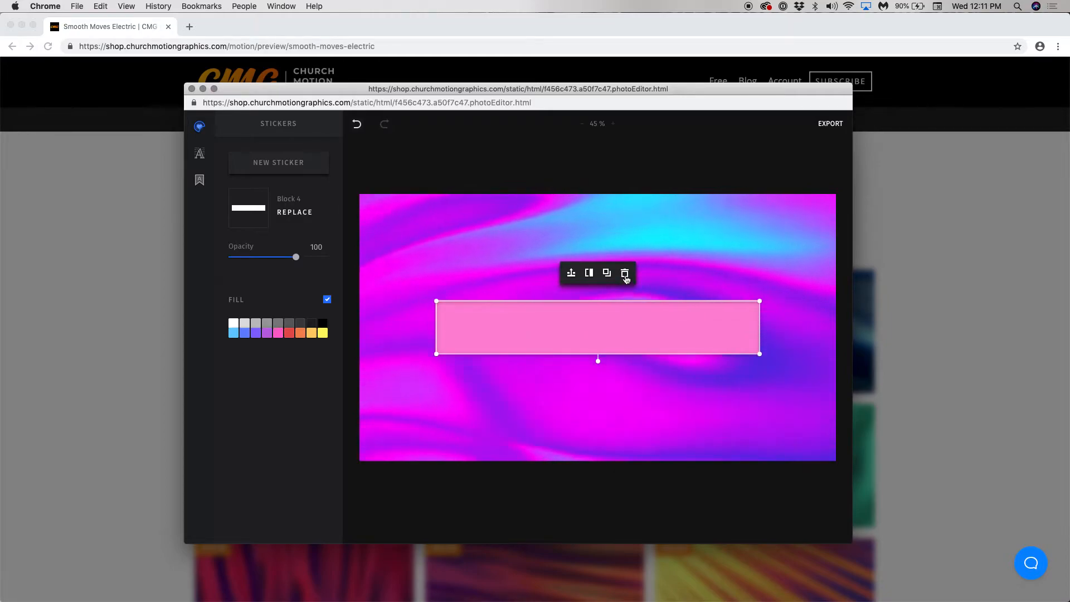
click(624, 274)
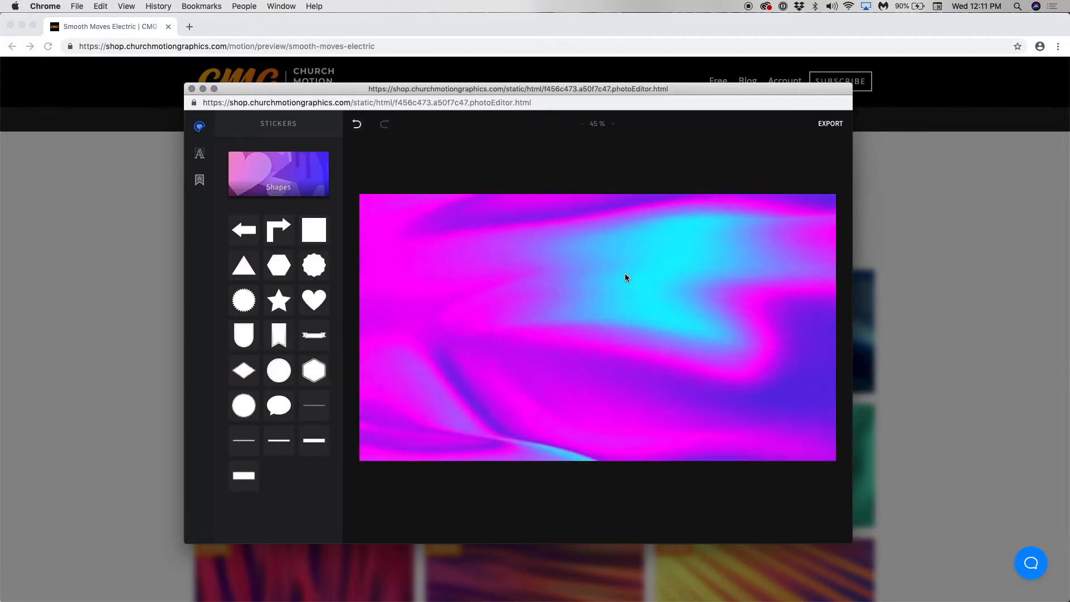
- Add a text box at the center of the slide reading "YOUTH SERVICE"
mouse_move(201, 158)
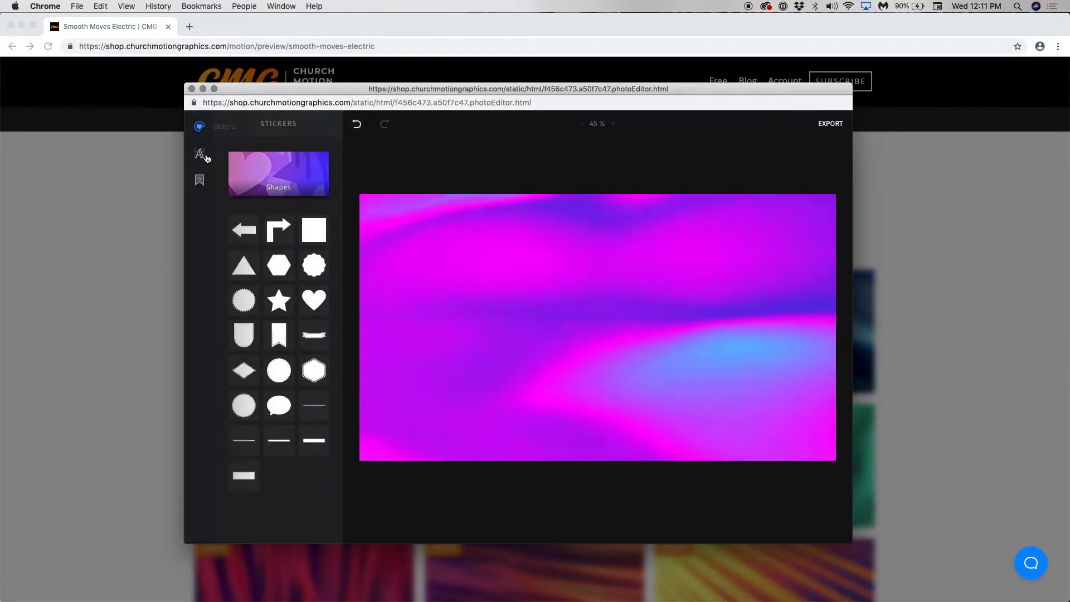
click(206, 157)
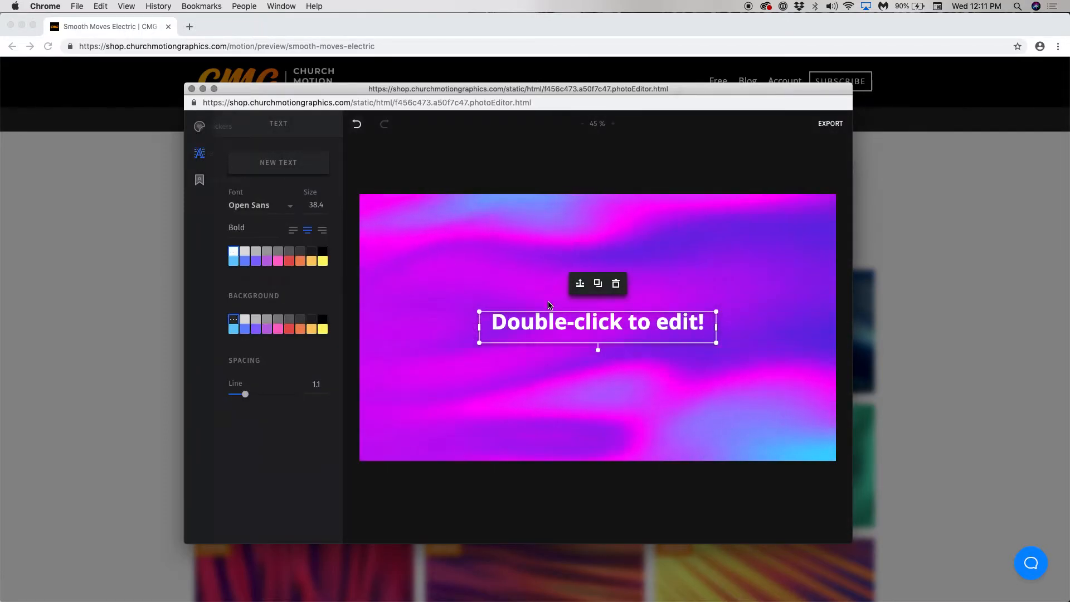
double_click(602, 324)
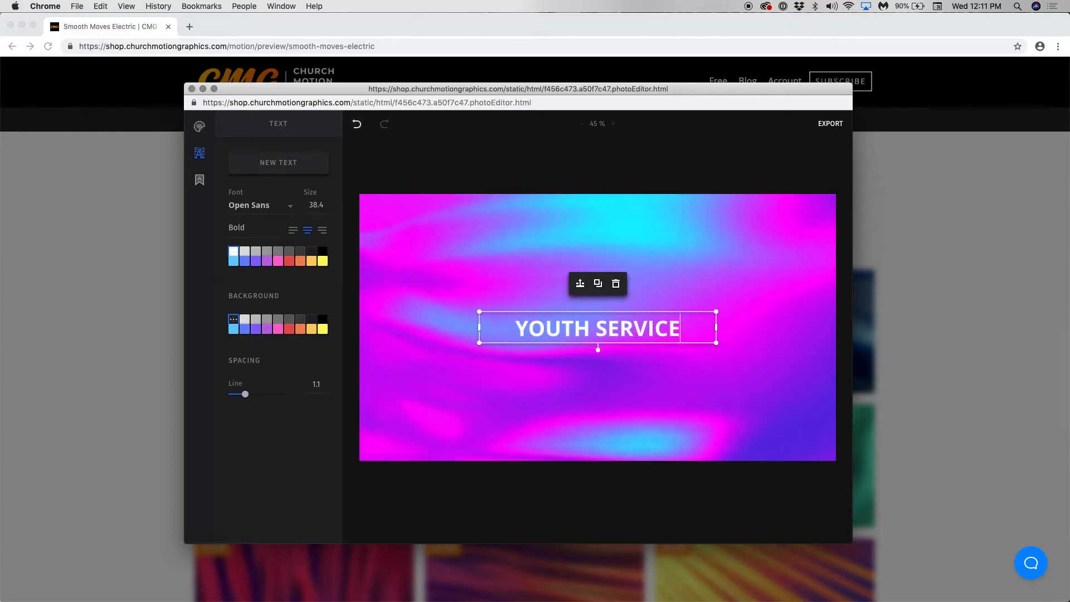
- Format the YOUTH SERVICE text in CMG Wide at size 60 and widen its box so it fits on one line
triple_click(569, 326)
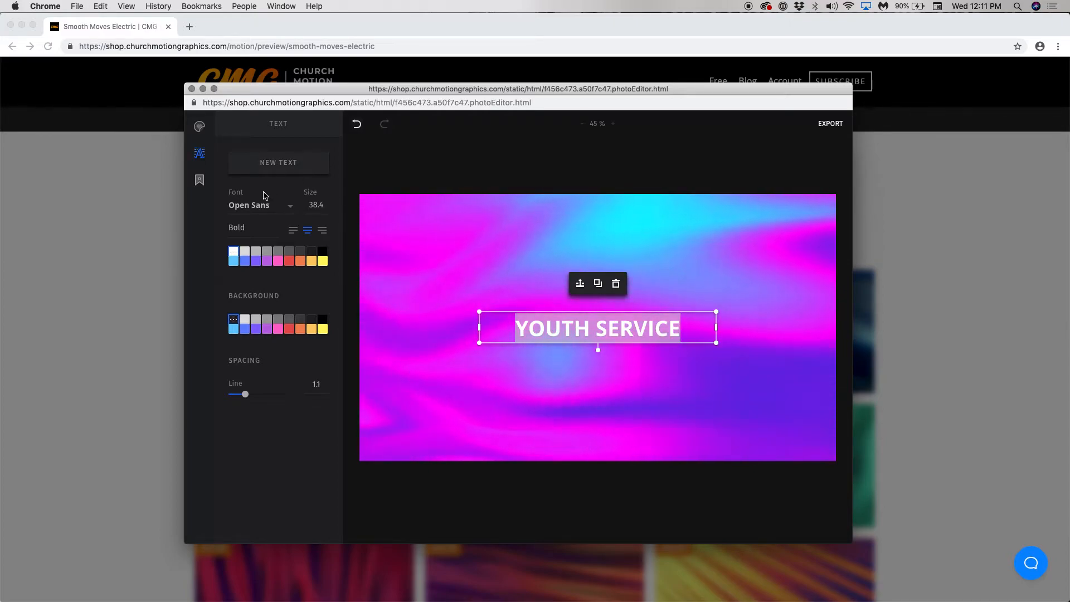
click(291, 208)
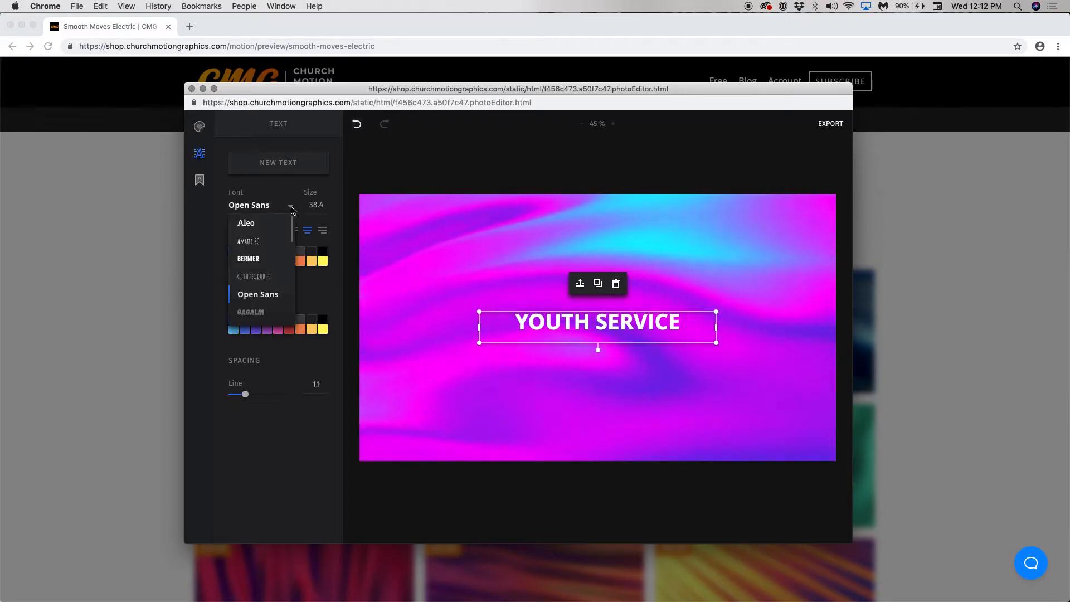
drag(294, 230, 295, 292)
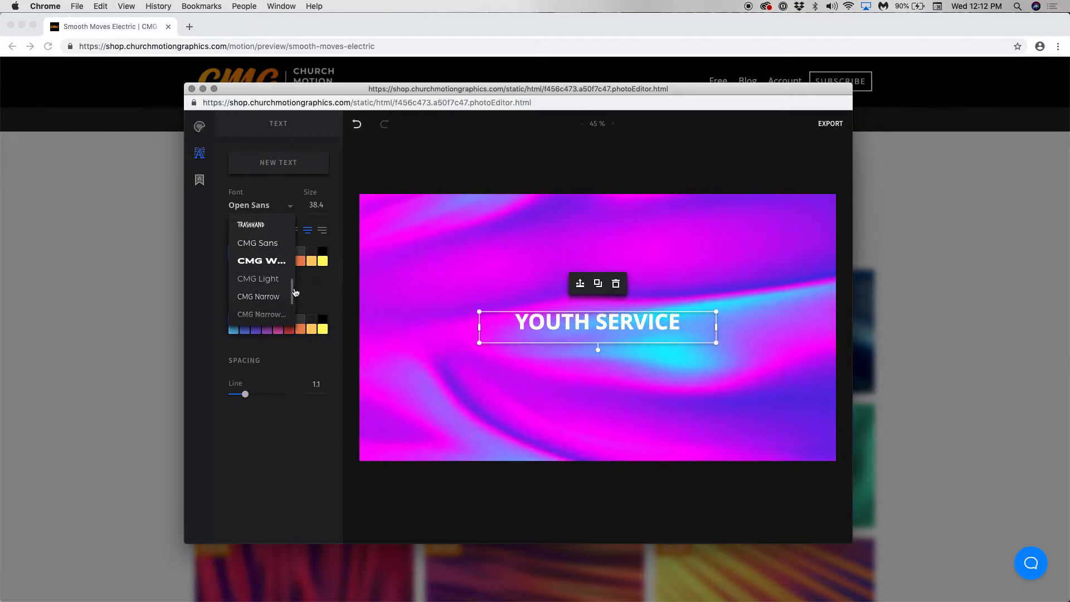
click(262, 261)
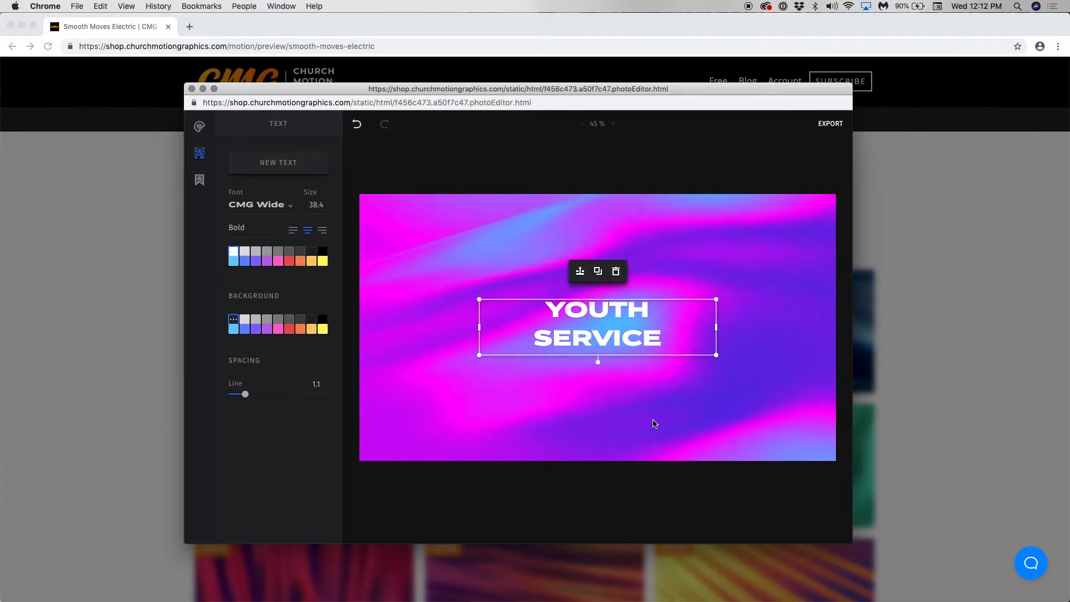
double_click(315, 205)
text(60)
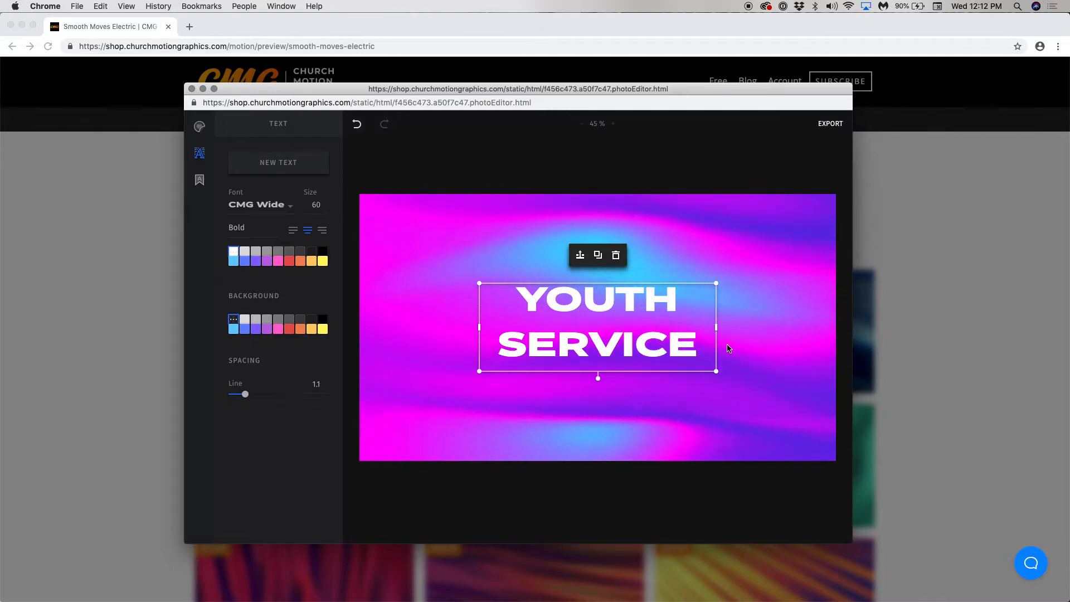
drag(756, 333, 798, 331)
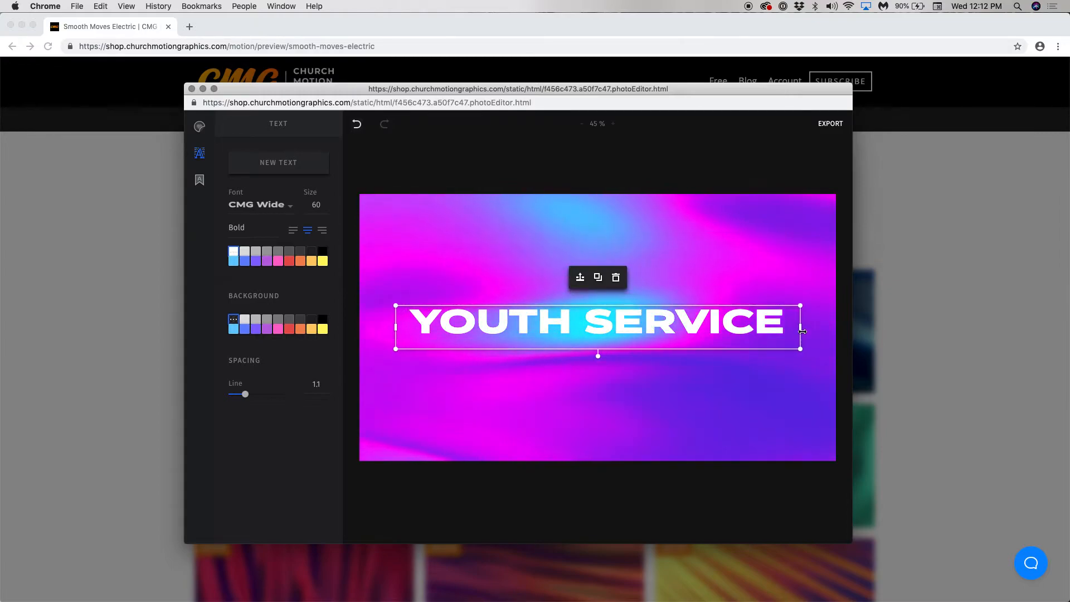
click(653, 408)
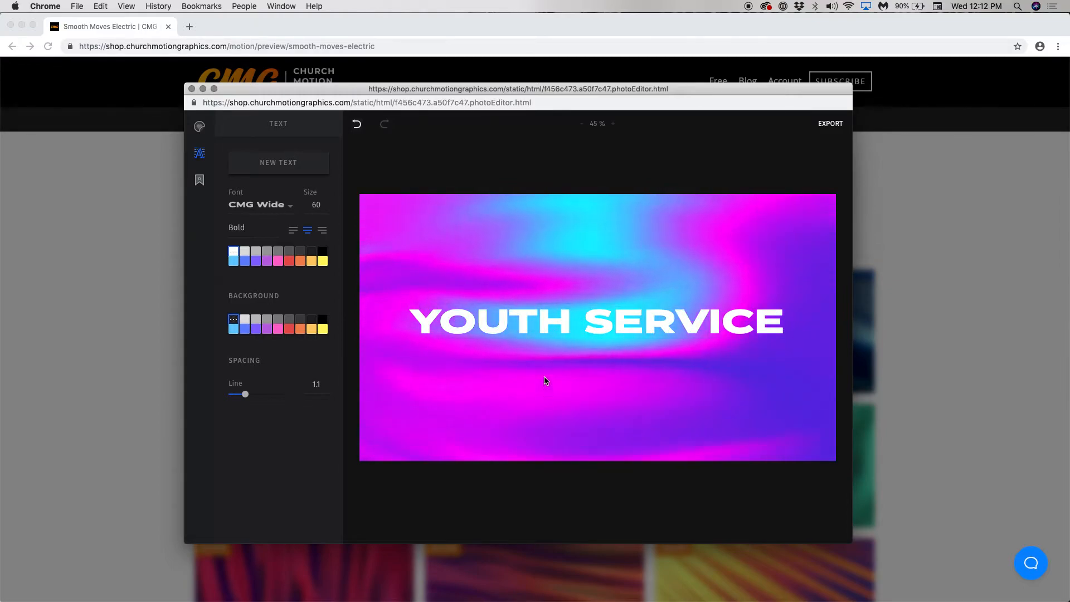
- Duplicate the YOUTH SERVICE text and place the copy centered directly below the original
click(596, 324)
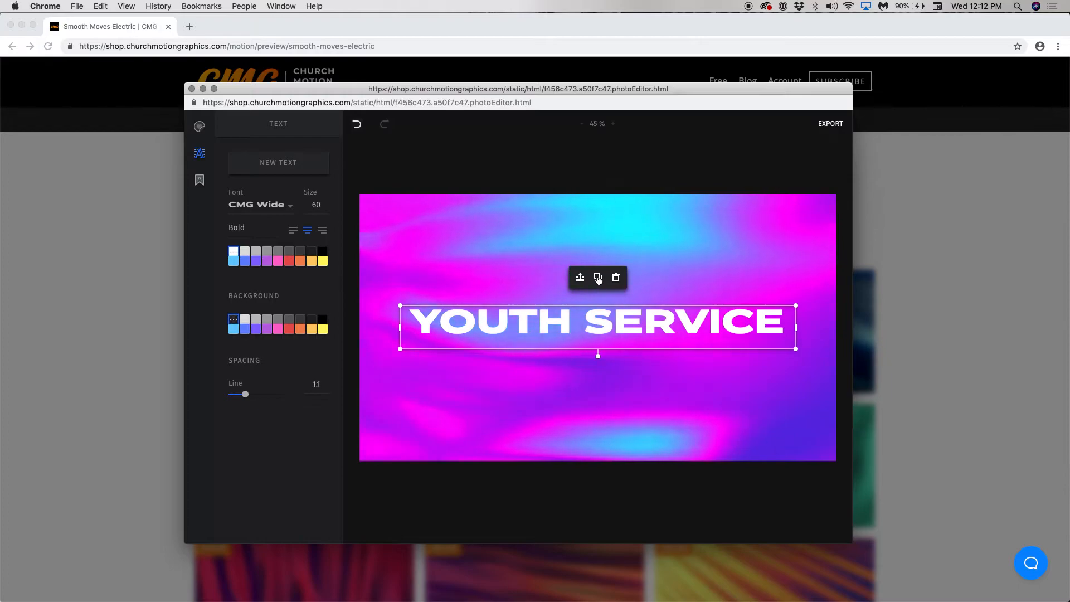
click(650, 406)
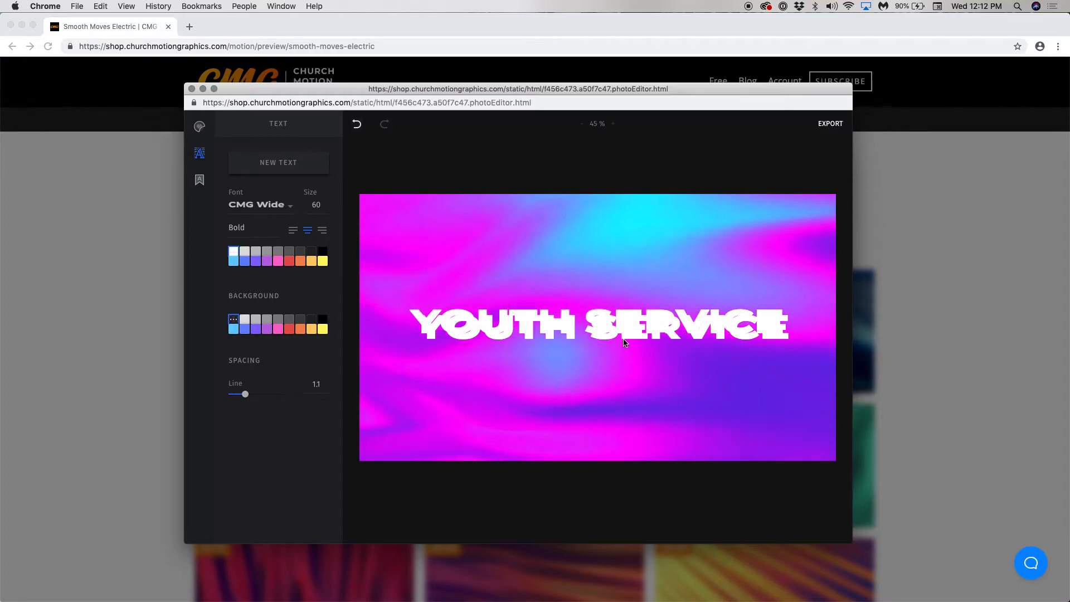
click(607, 334)
drag(607, 334, 597, 385)
- Replace the wording of the lower YOUTH SERVICE copy with "SUNDAYS AT 7PM"
double_click(597, 385)
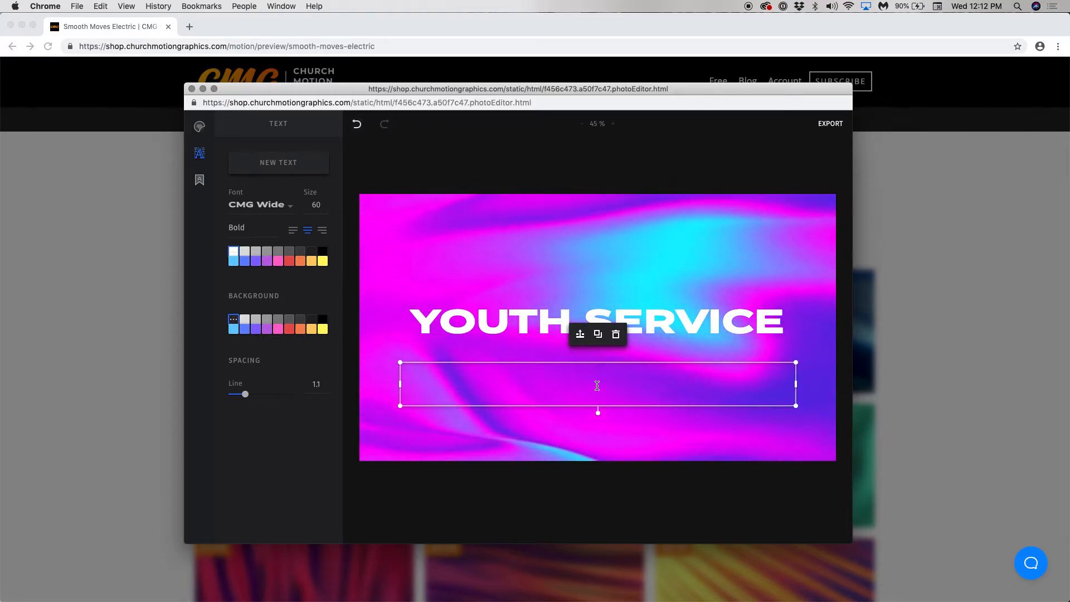
text(sundays)
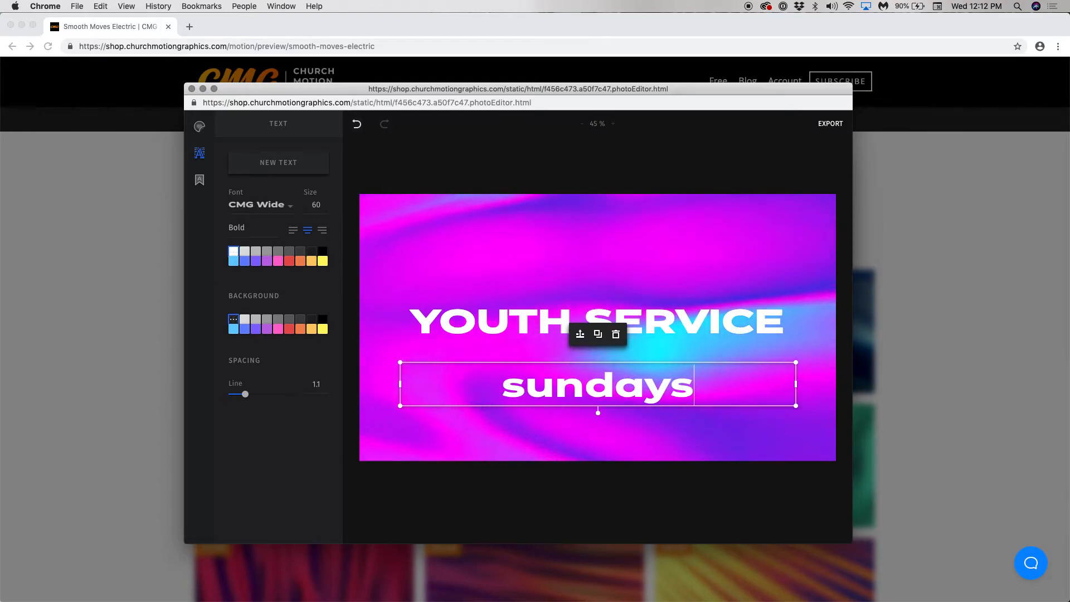
key(super+a)
text(S)
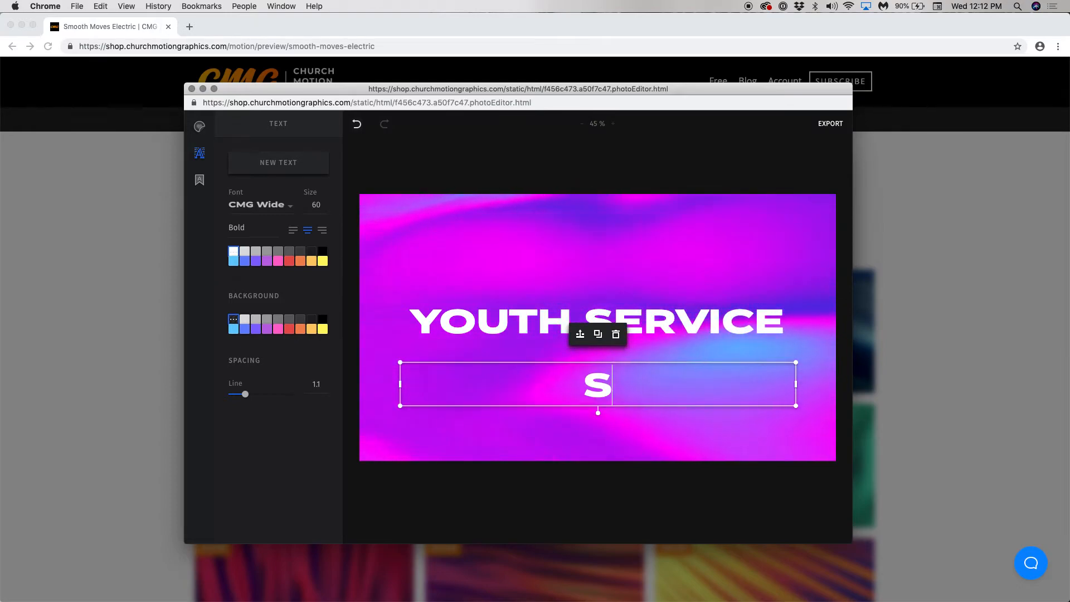
text(UNDAYS AT)
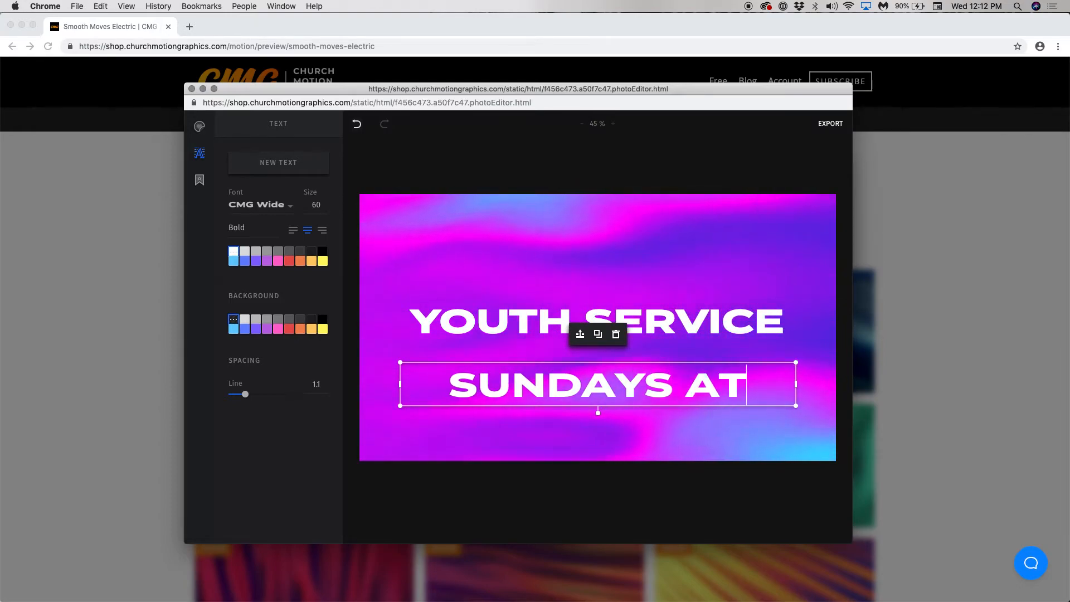
text( 7PM)
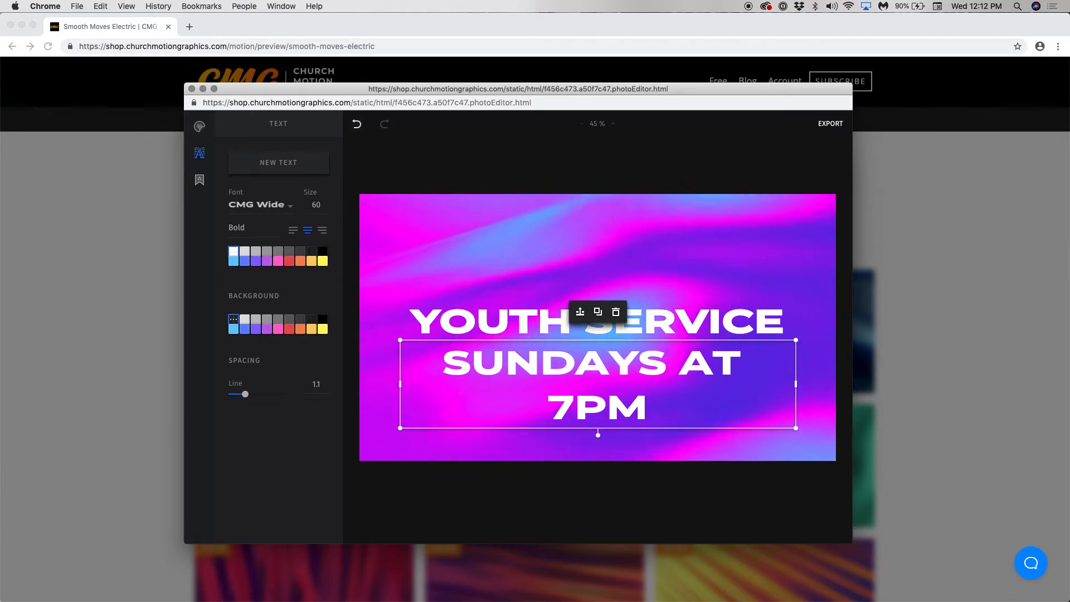
- Reduce the SUNDAYS AT 7PM text to size 30 and move it up, centered directly beneath YOUTH SERVICE
key(super+a)
double_click(315, 205)
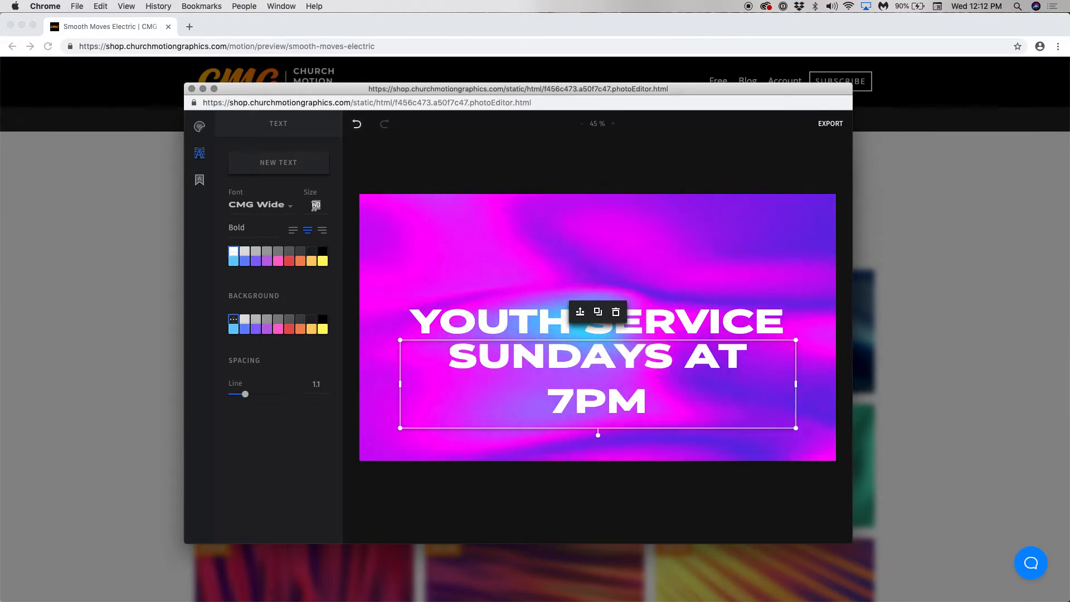
text(30)
key(Return)
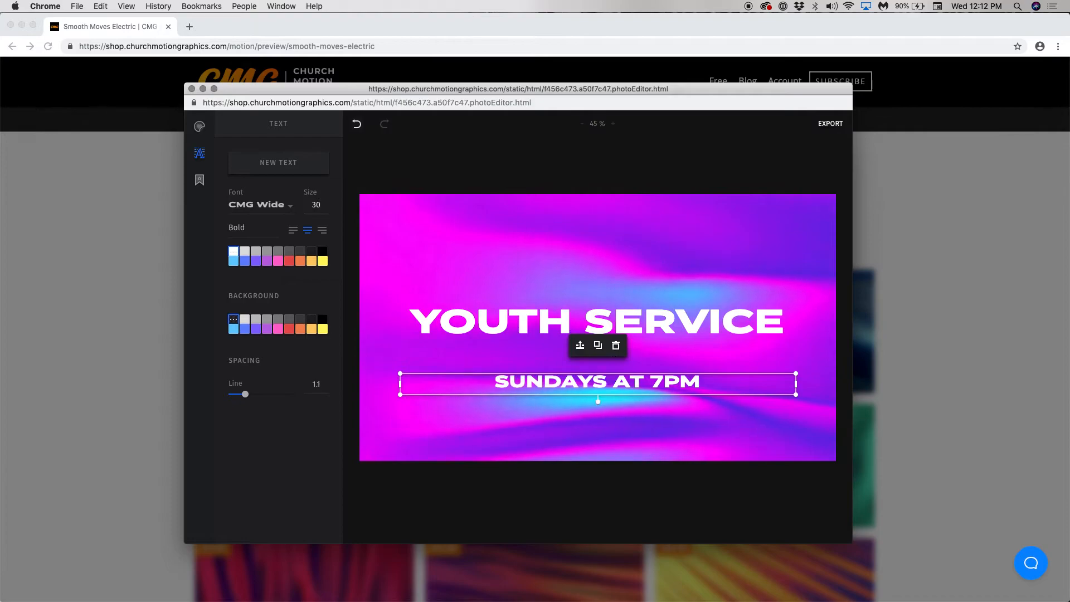
click(566, 246)
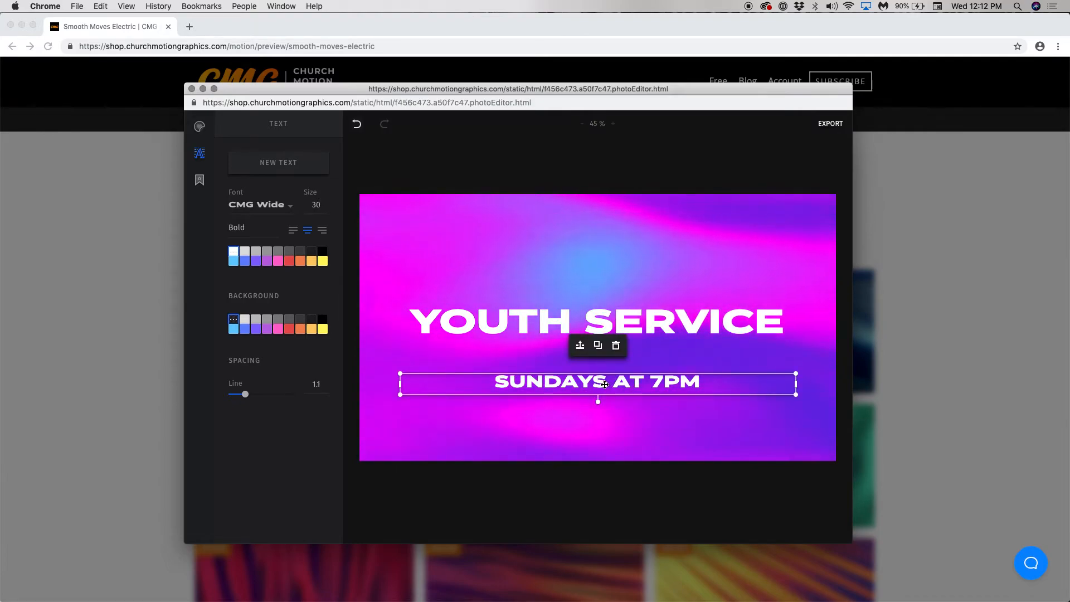
drag(604, 360, 605, 358)
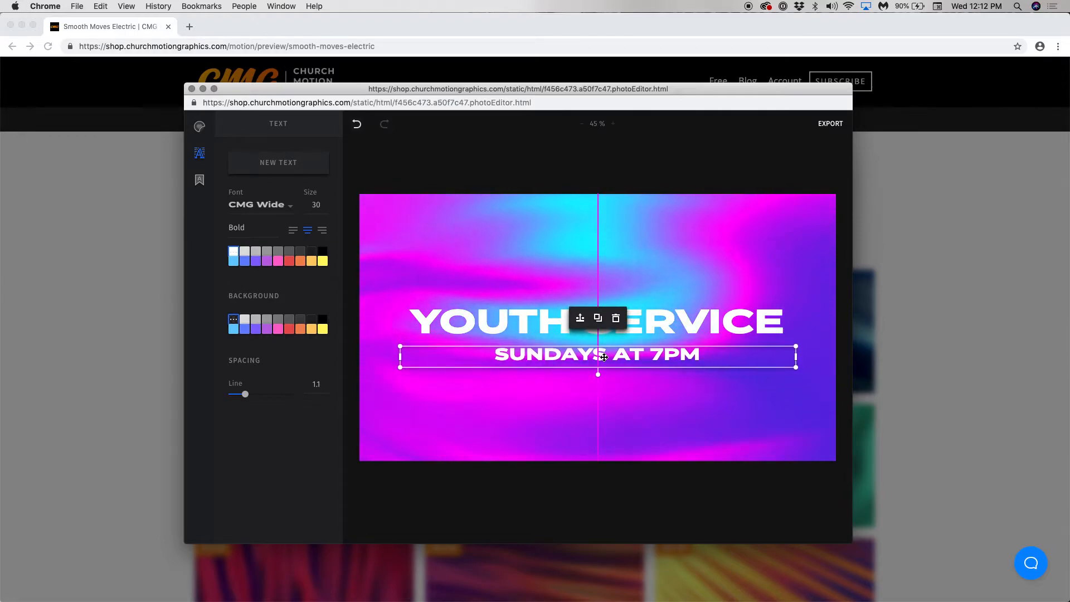
click(654, 409)
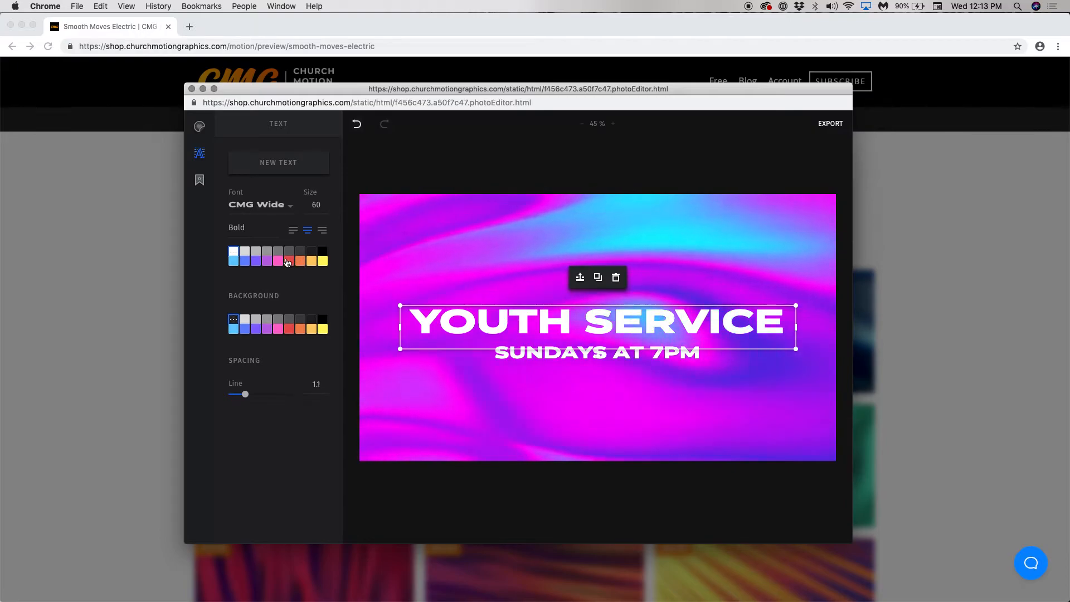
- Try orange and purple text, other alignments and a light grey background on YOUTH SERVICE, and restore centered white text without background
click(312, 263)
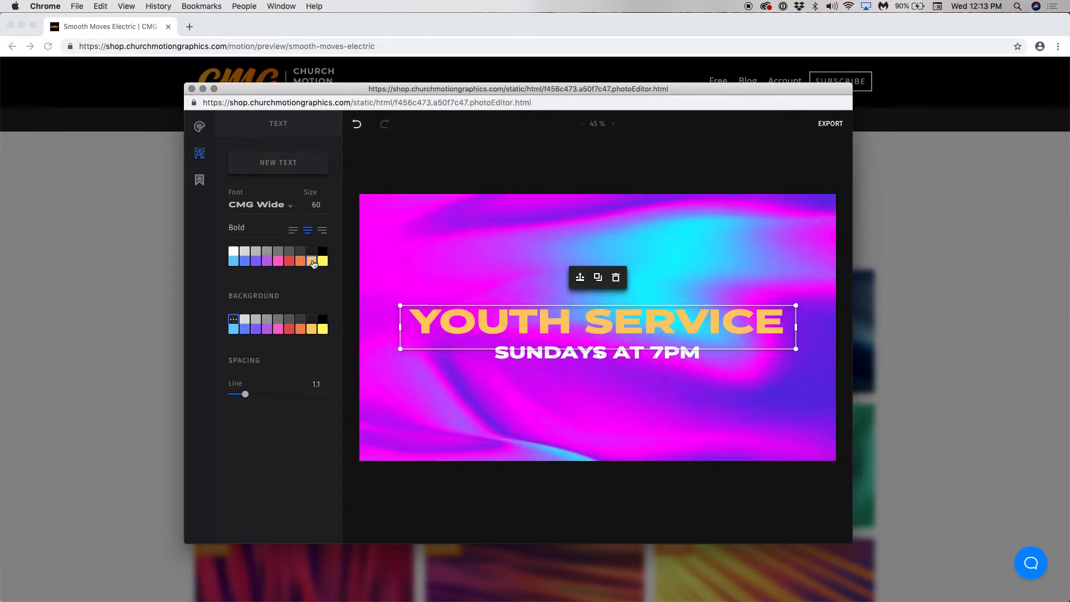
click(267, 262)
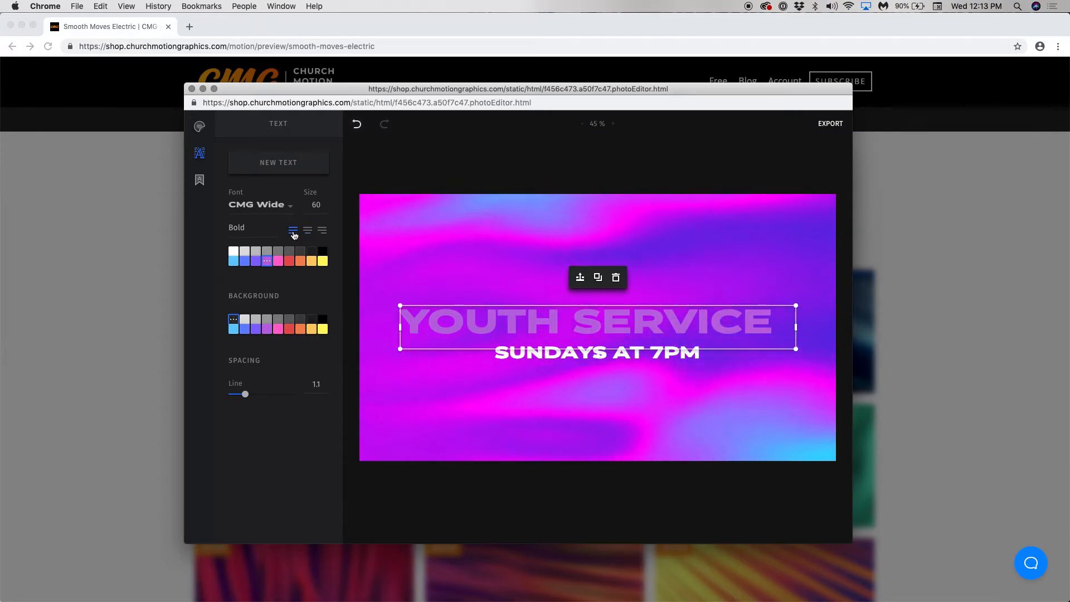
click(318, 233)
click(307, 231)
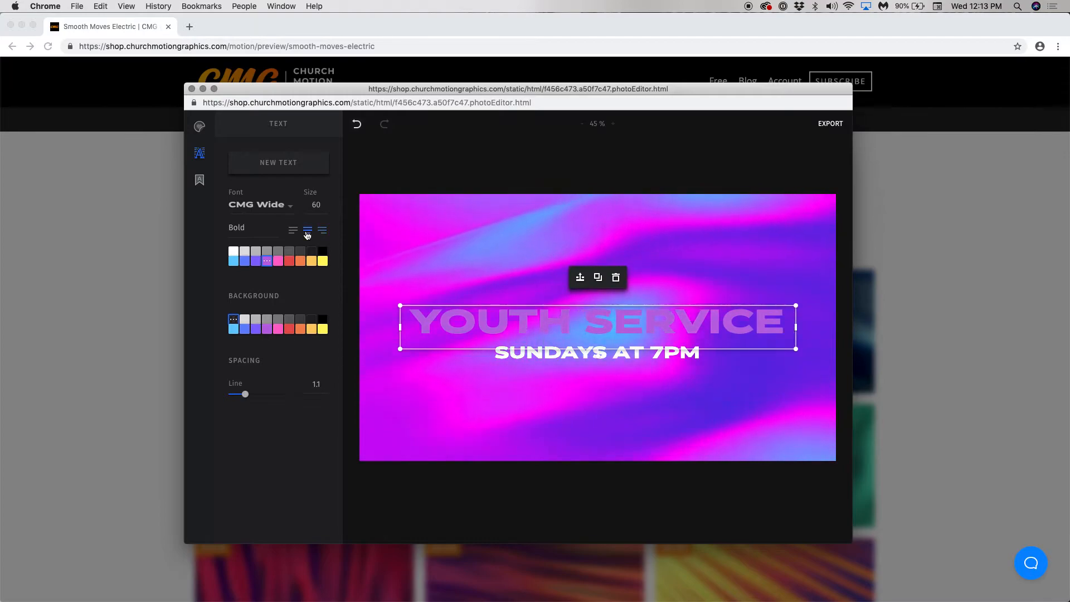
click(244, 322)
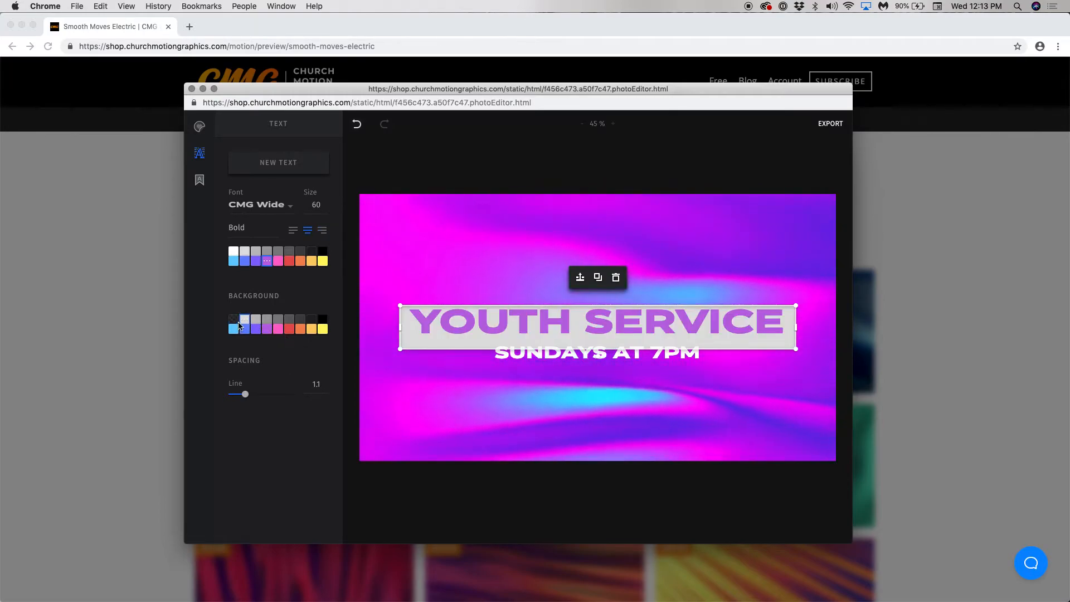
click(233, 321)
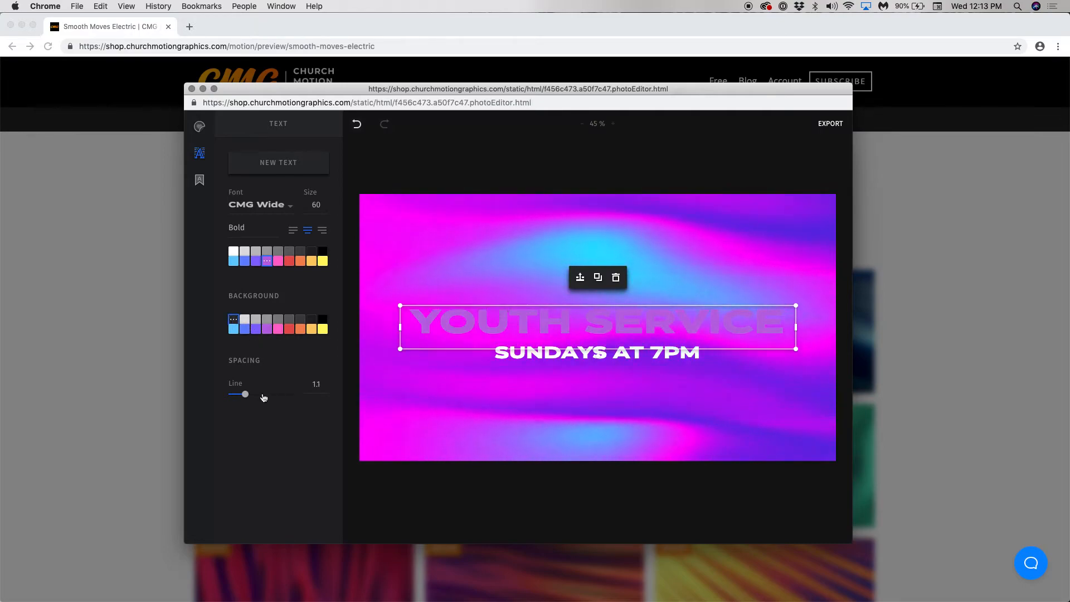
click(234, 254)
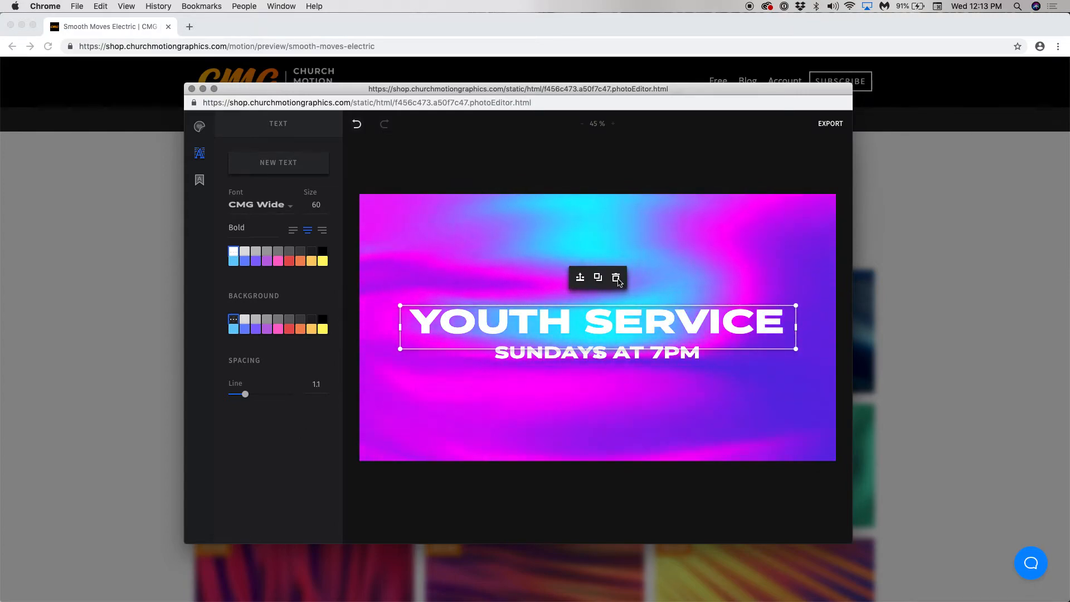
- Delete both text boxes from the slide and add a text design reading "youth service"
click(618, 280)
click(616, 315)
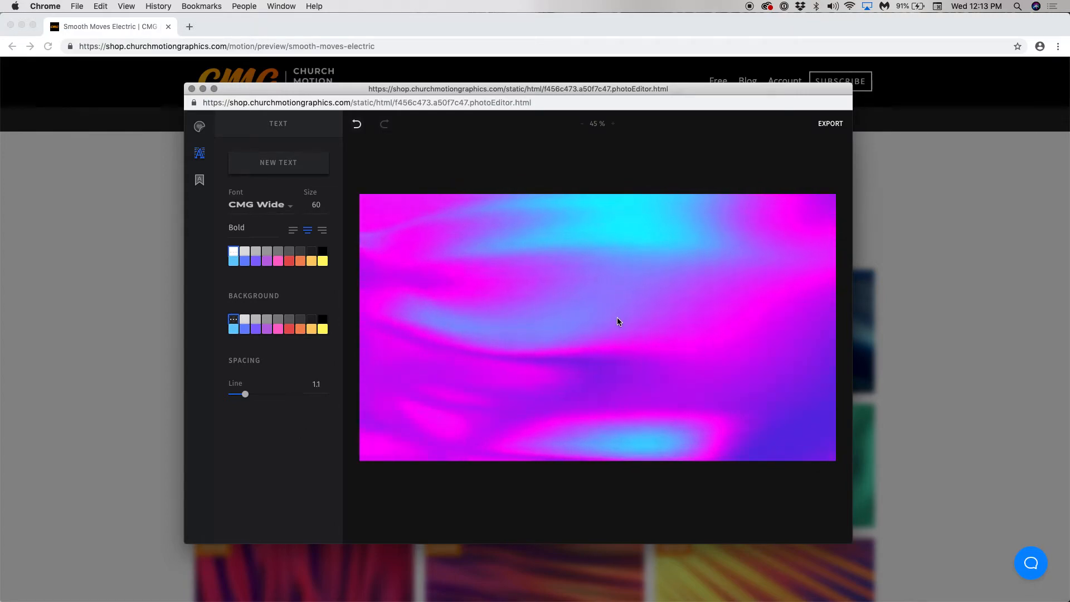
mouse_move(199, 180)
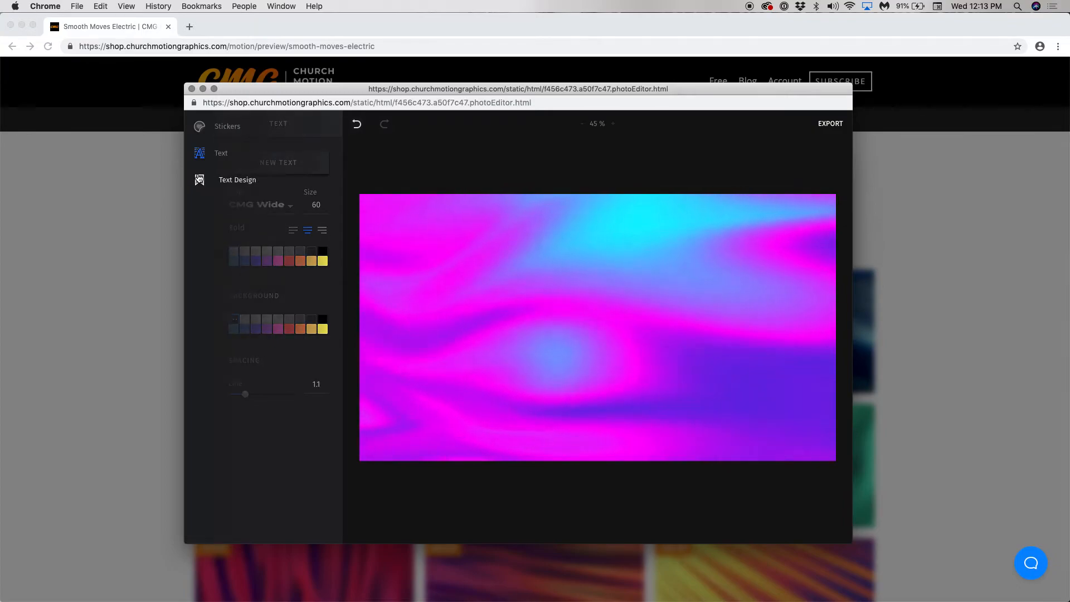
click(199, 180)
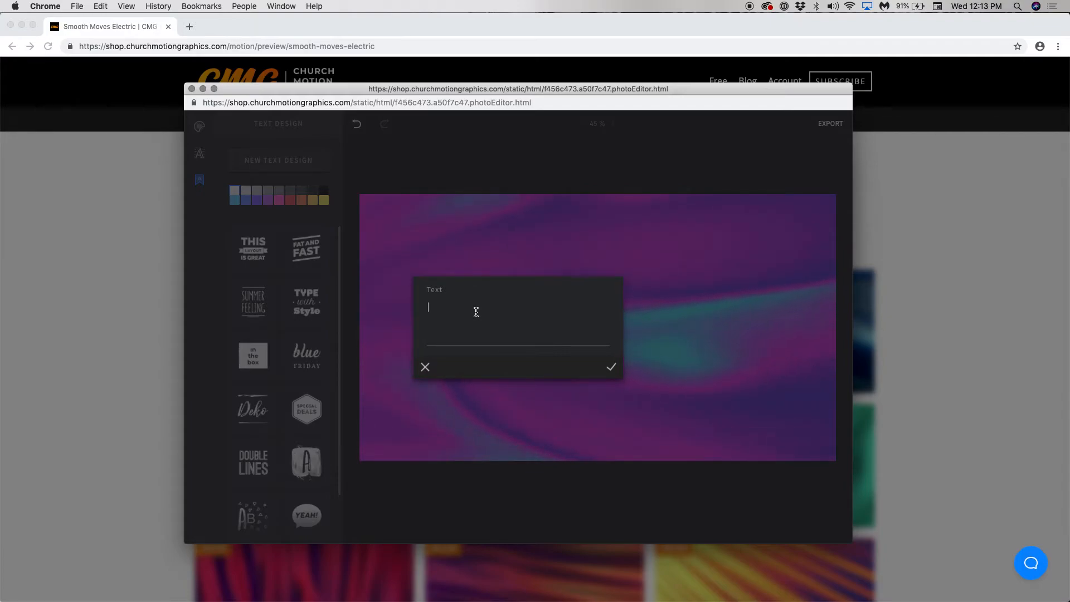
click(612, 369)
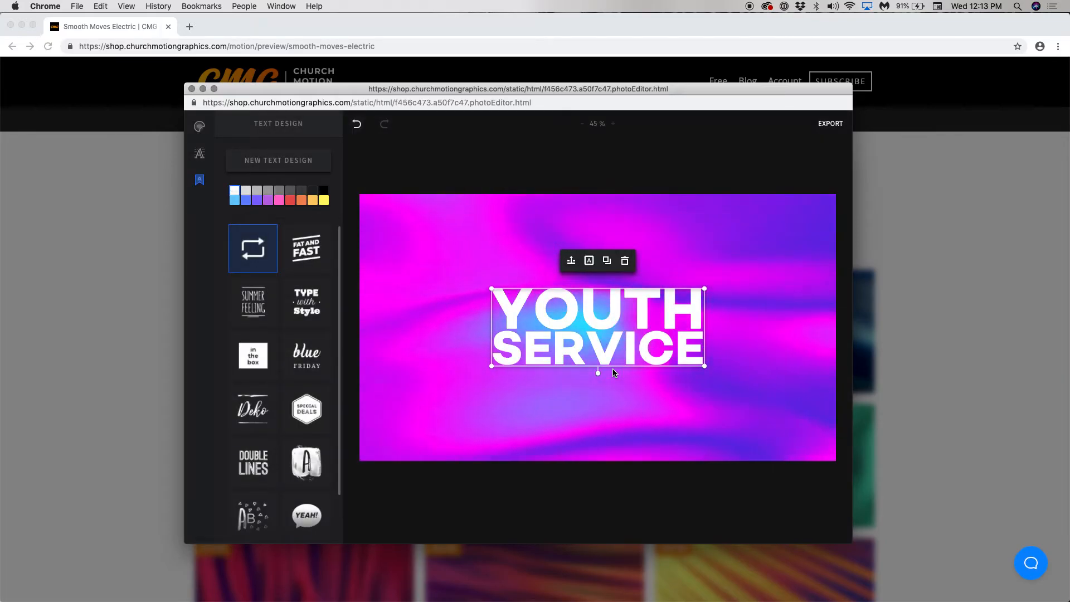
- Browse the text design layouts and try several on the youth service text, including Fat and Fast, Type with Style, Blue Friday and Special Deals
scroll(287, 299, down, 2)
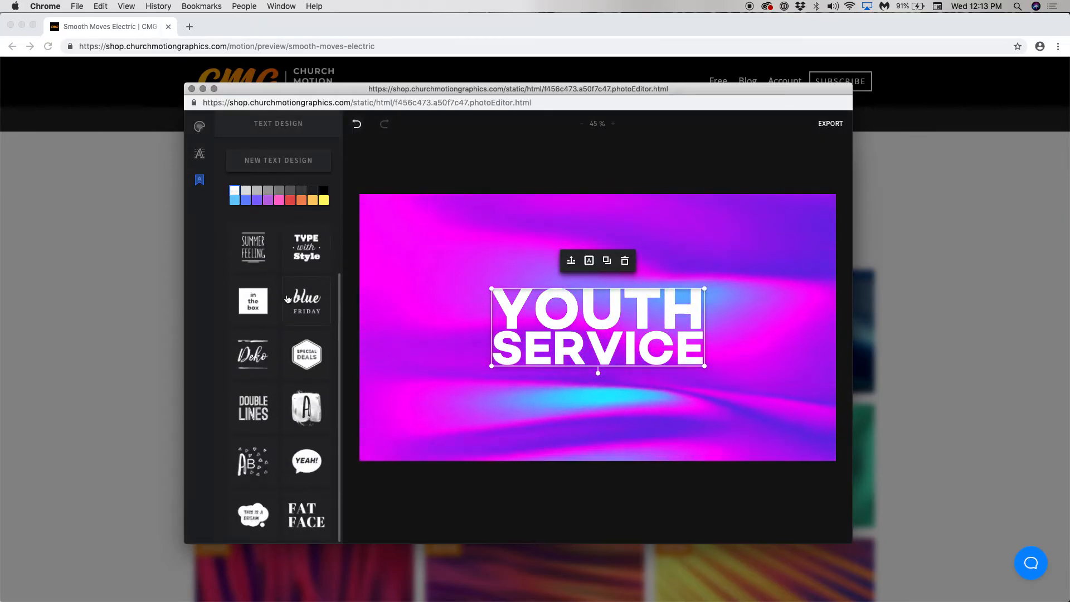
scroll(287, 299, up, 2)
scroll(287, 299, down, 2)
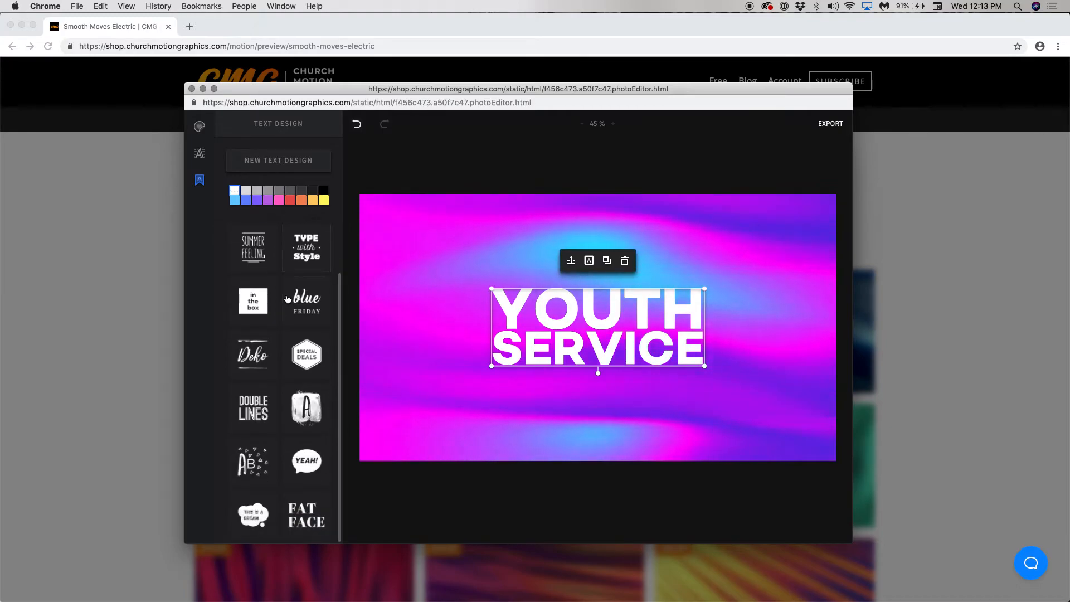
scroll(288, 299, up, 2)
click(310, 257)
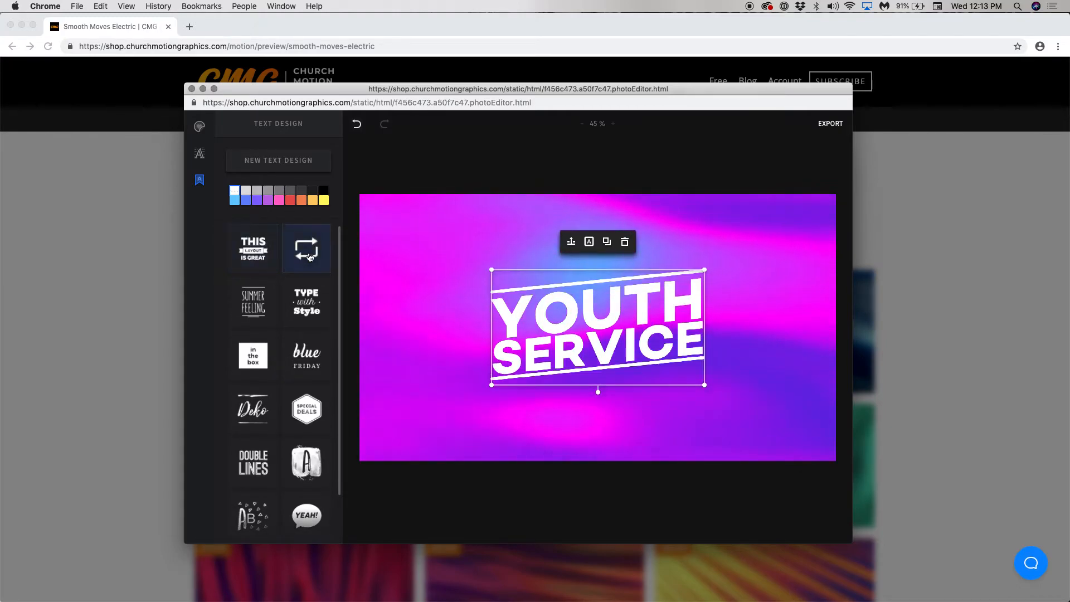
click(305, 303)
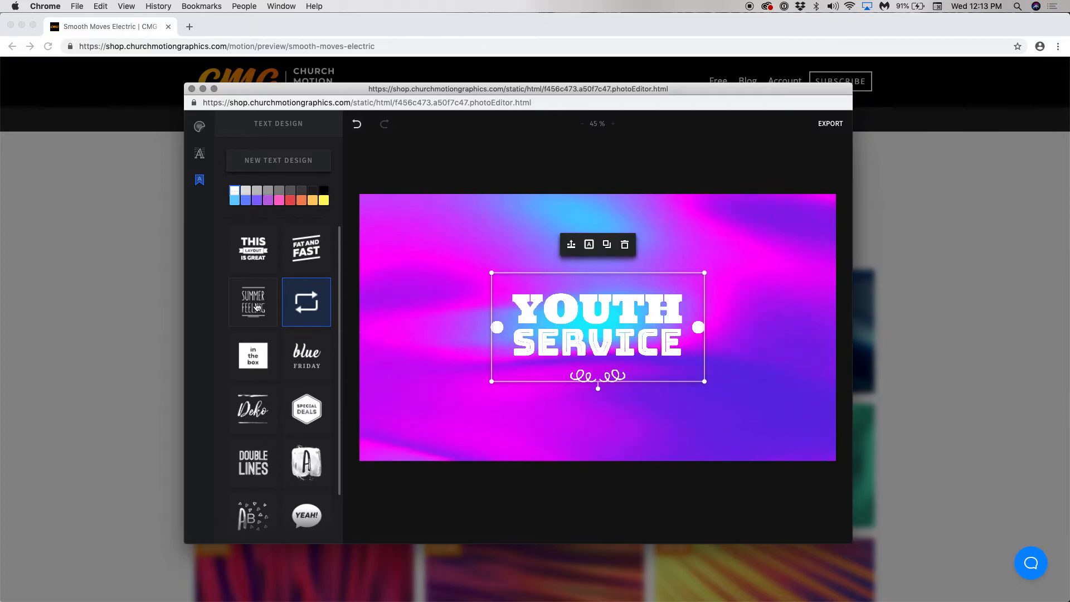
click(253, 322)
click(252, 356)
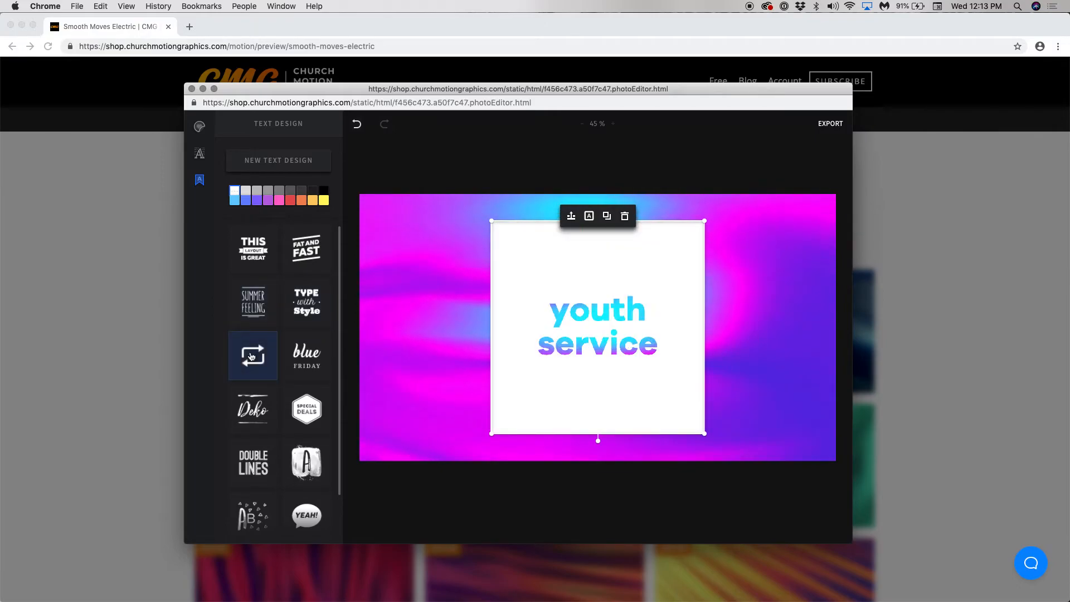
click(312, 355)
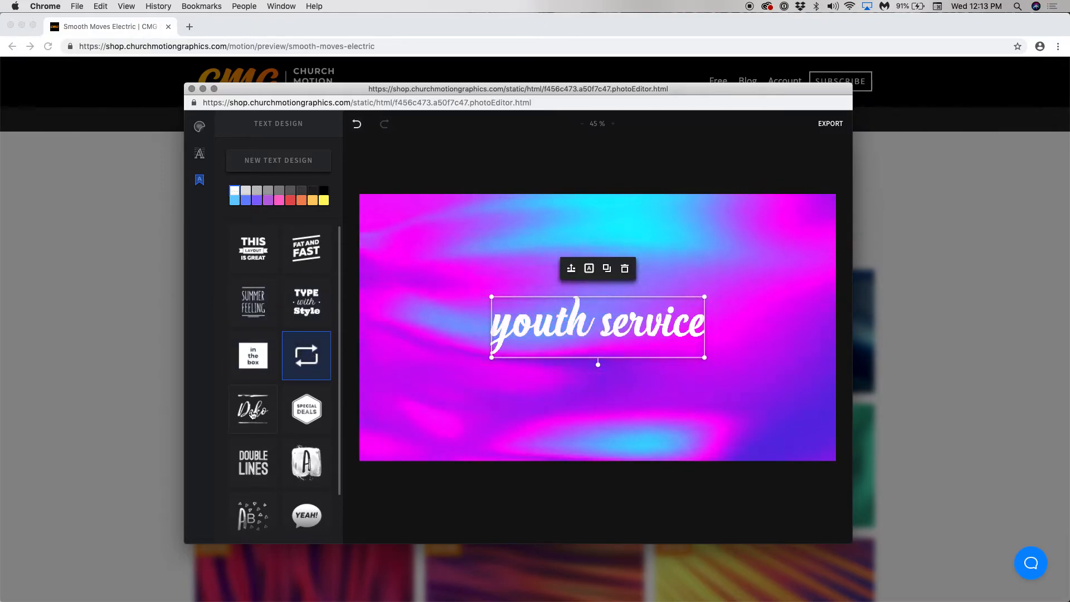
click(270, 413)
click(292, 416)
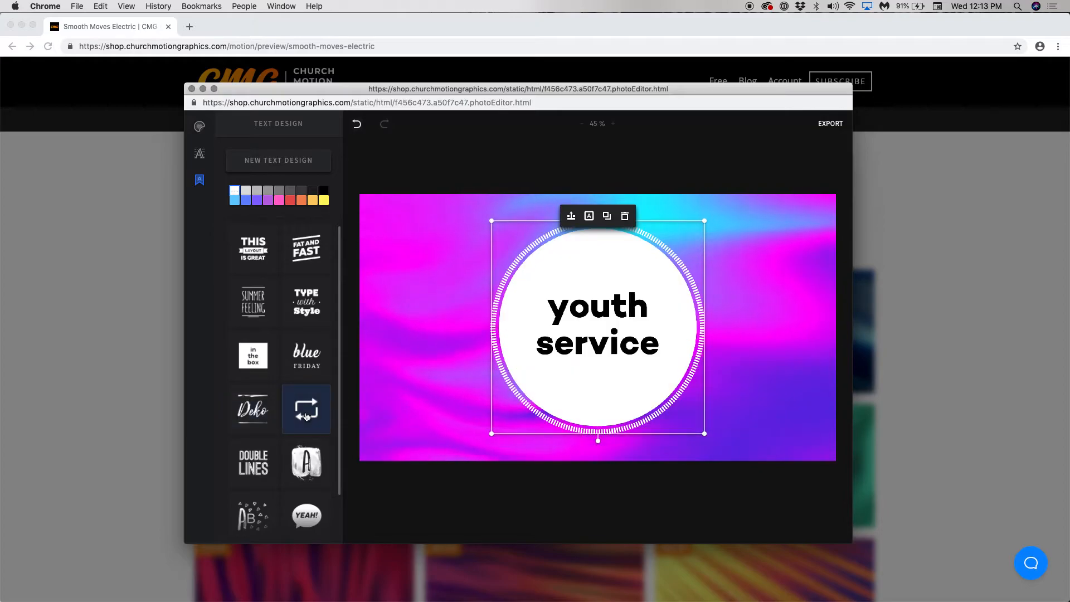
- Apply the In the Box layout to the youth service design and cycle through its variations
click(257, 361)
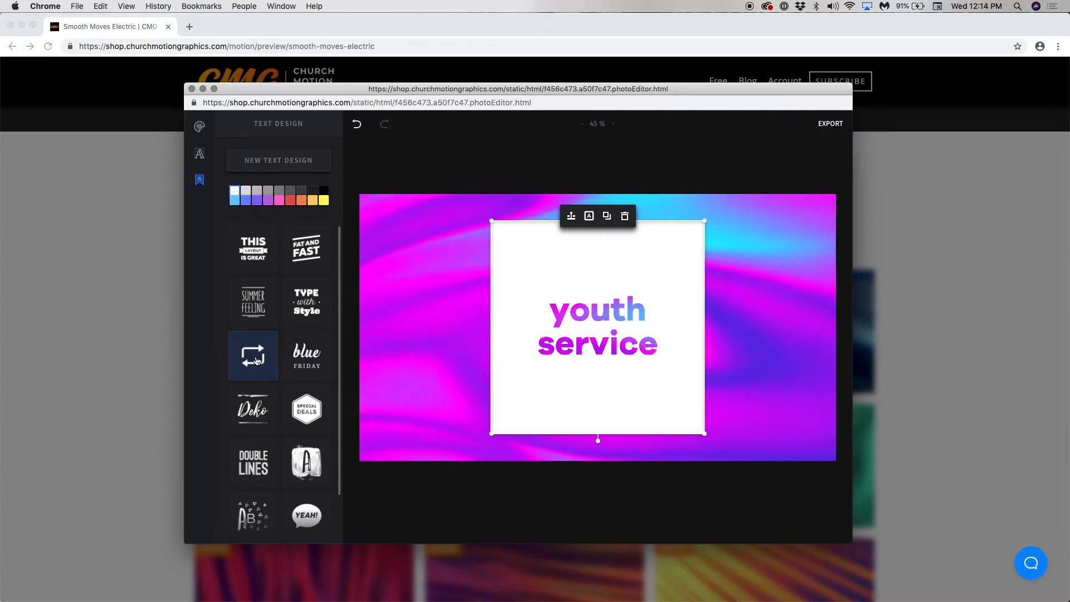
click(256, 361)
click(257, 361)
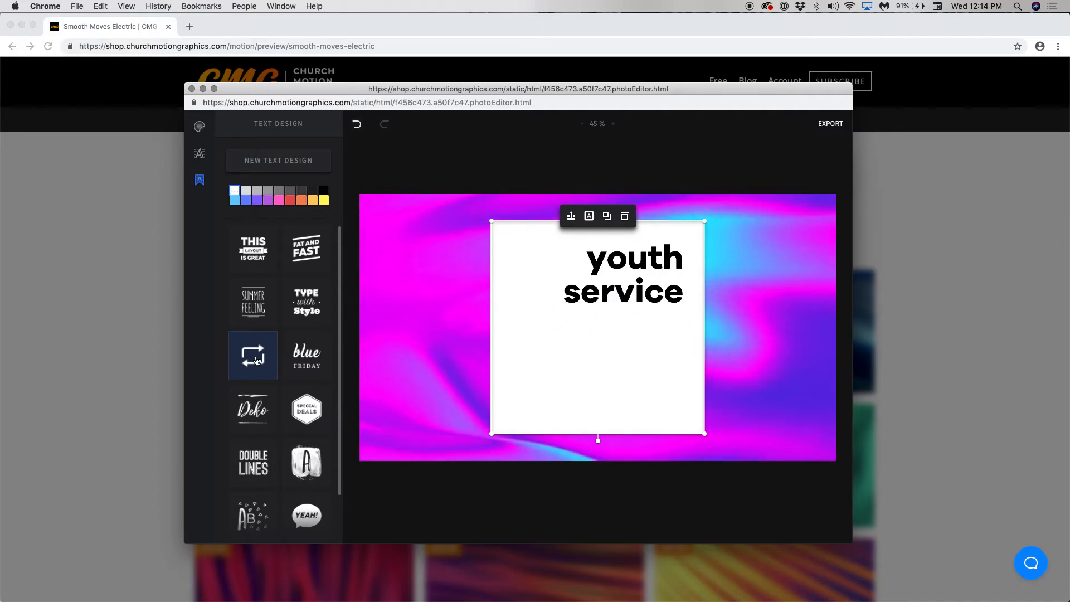
- Apply the slanted Fat and Fast layout and cycle its variations to the one with two lines above and one thick line below
click(300, 252)
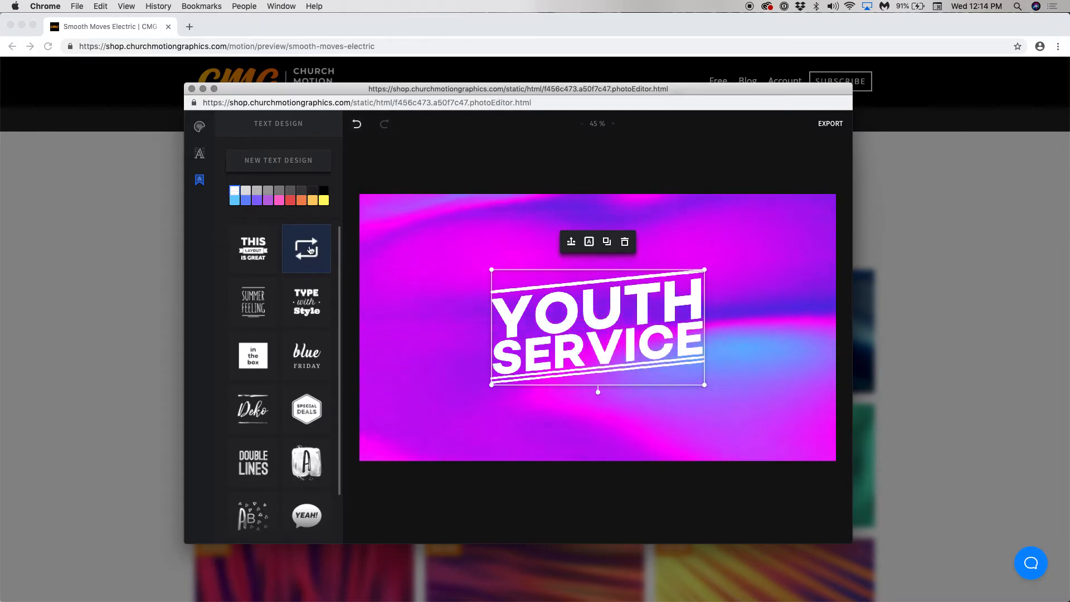
click(310, 251)
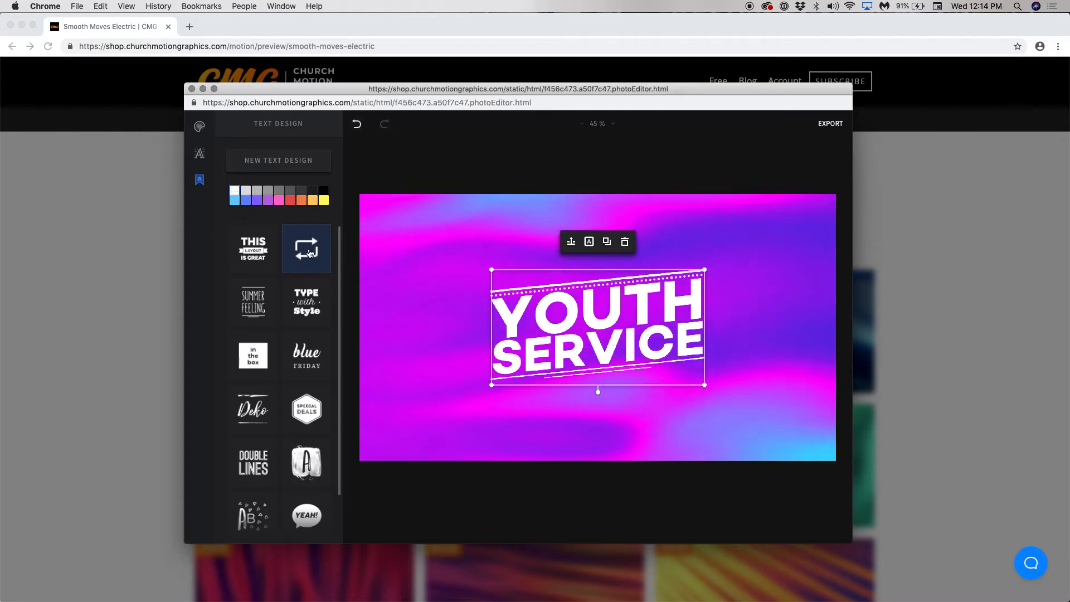
click(310, 251)
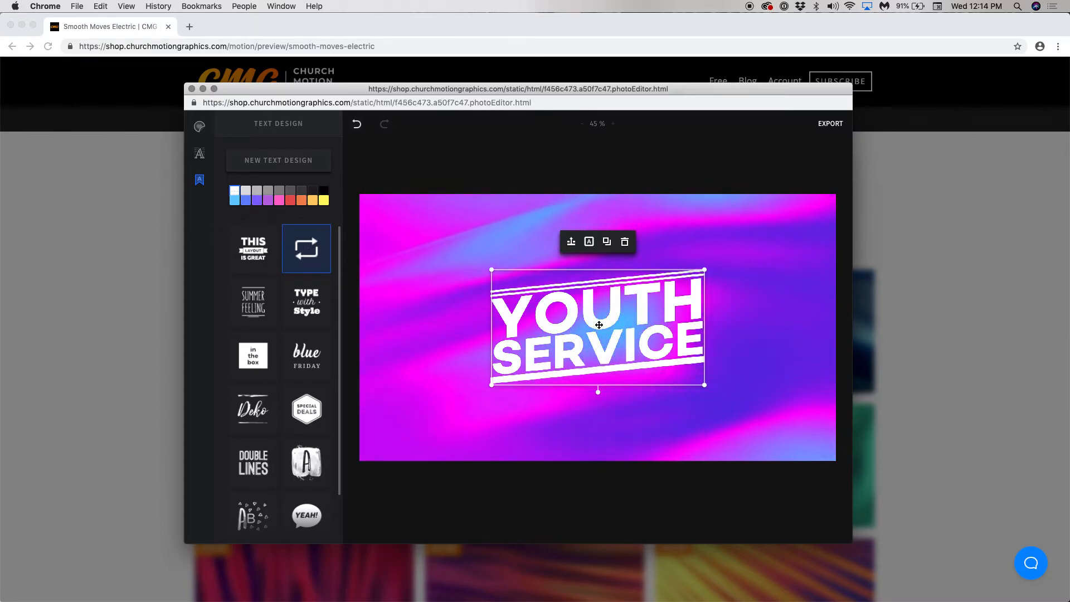
- Enlarge the YOUTH SERVICE design around its center to about 60% of the slide's width
click(311, 202)
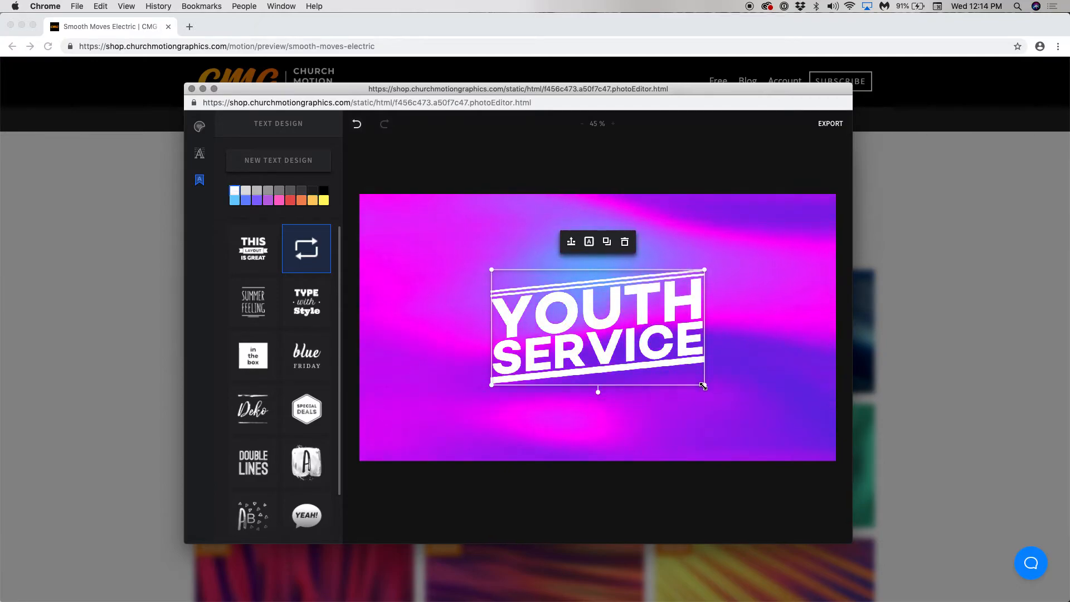
drag(717, 416, 738, 434)
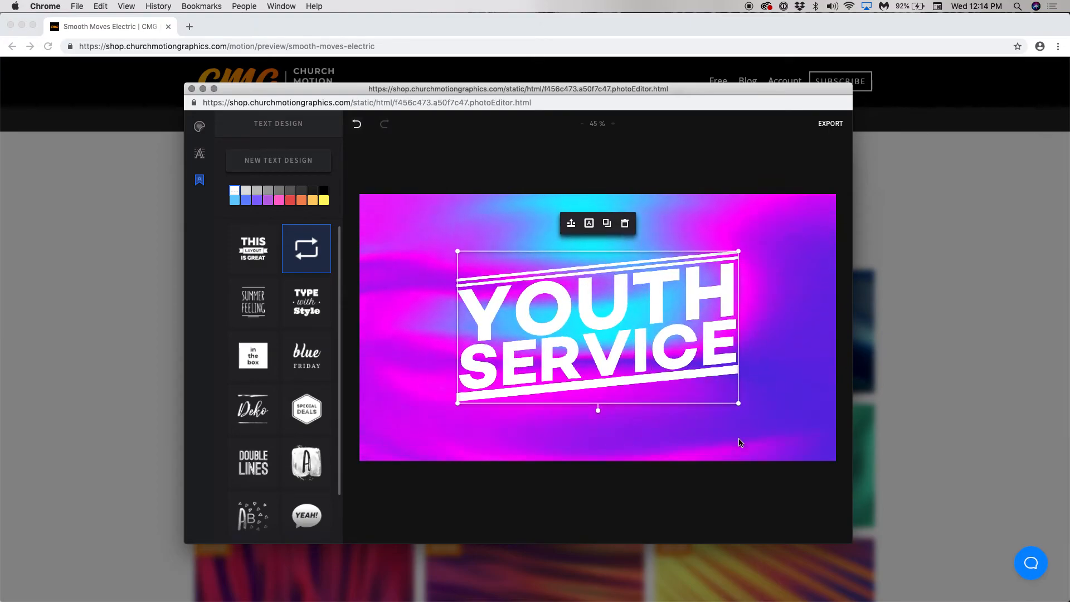
drag(739, 444, 743, 446)
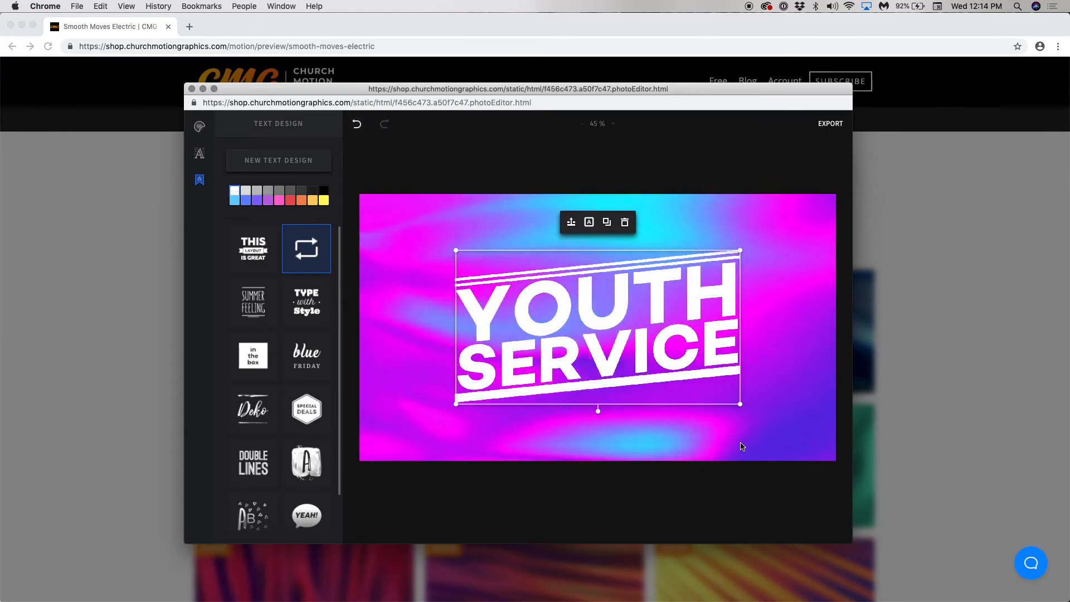
- Export the YOUTH SERVICE design as a built motion video and download the finished file
click(787, 276)
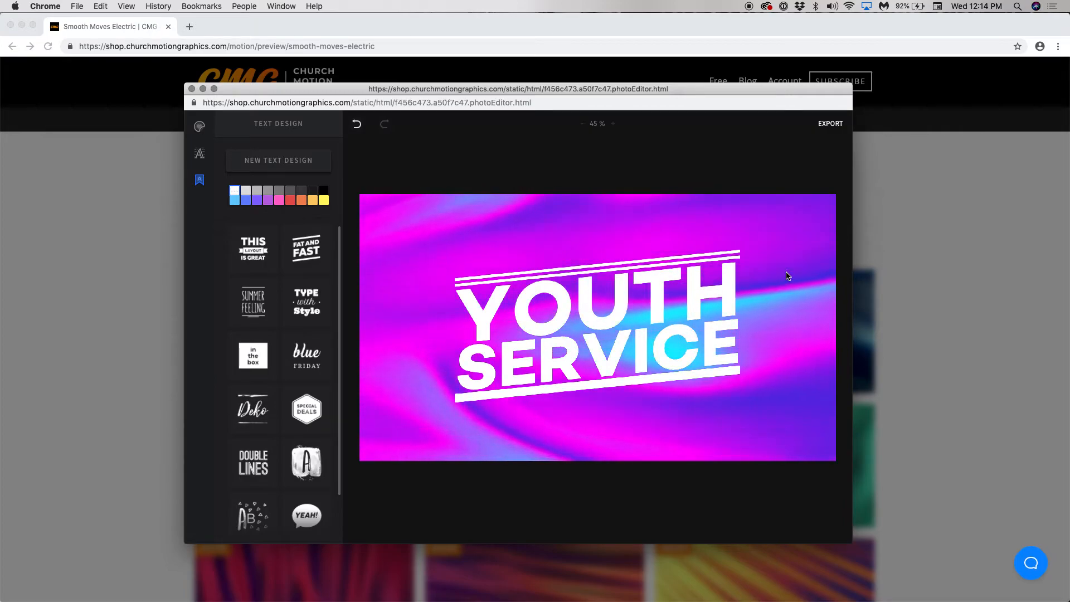
click(829, 123)
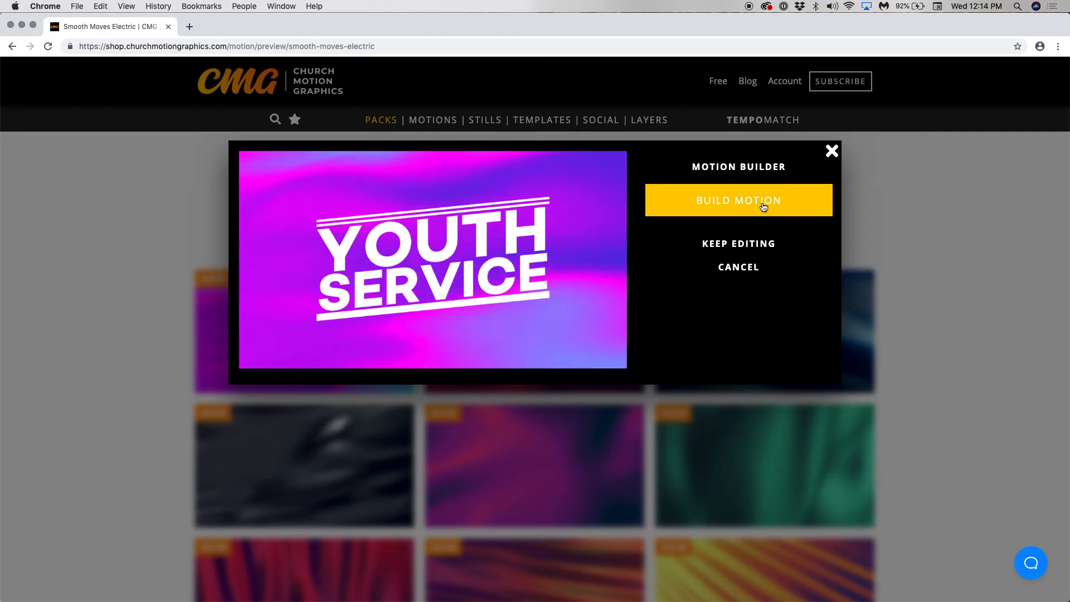
click(739, 207)
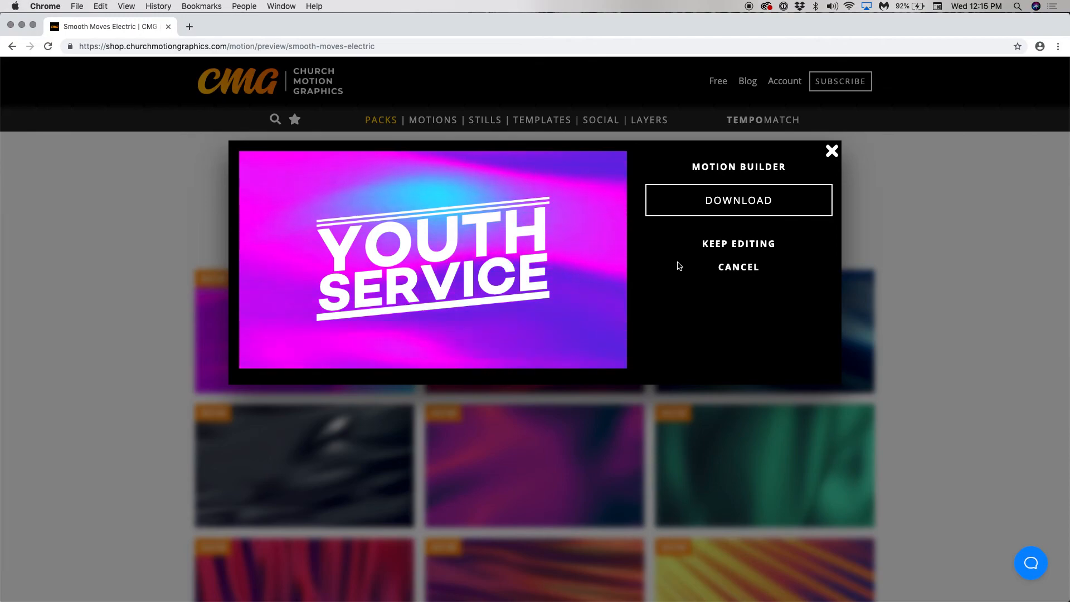
click(756, 206)
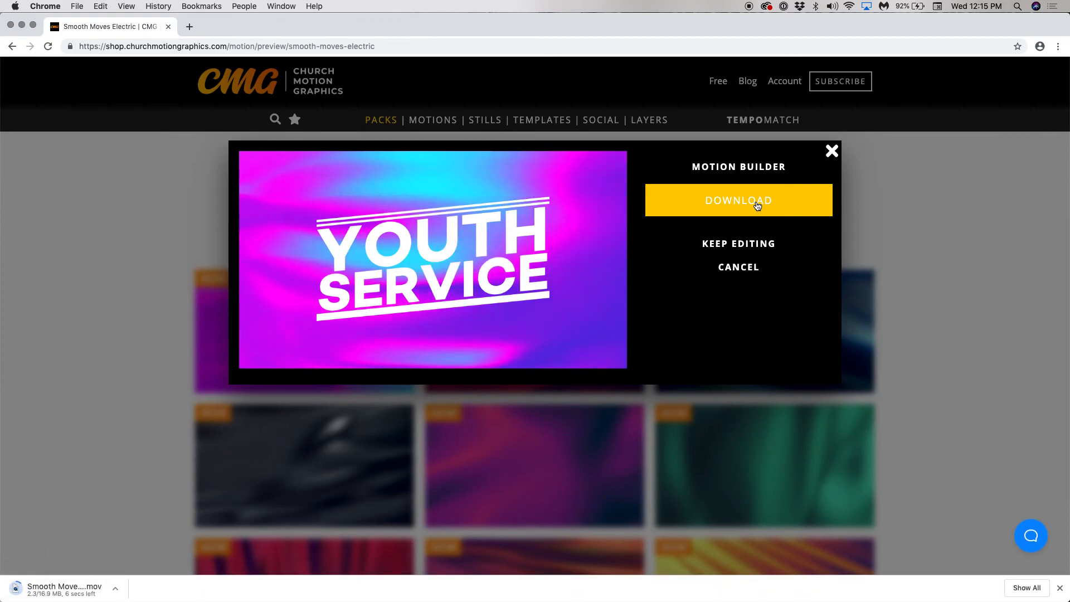
- Play the downloaded Smooth Moves Electric - CMG Editor (1).mov in QuickTime Player to check it, and close the video
mouse_move(766, 600)
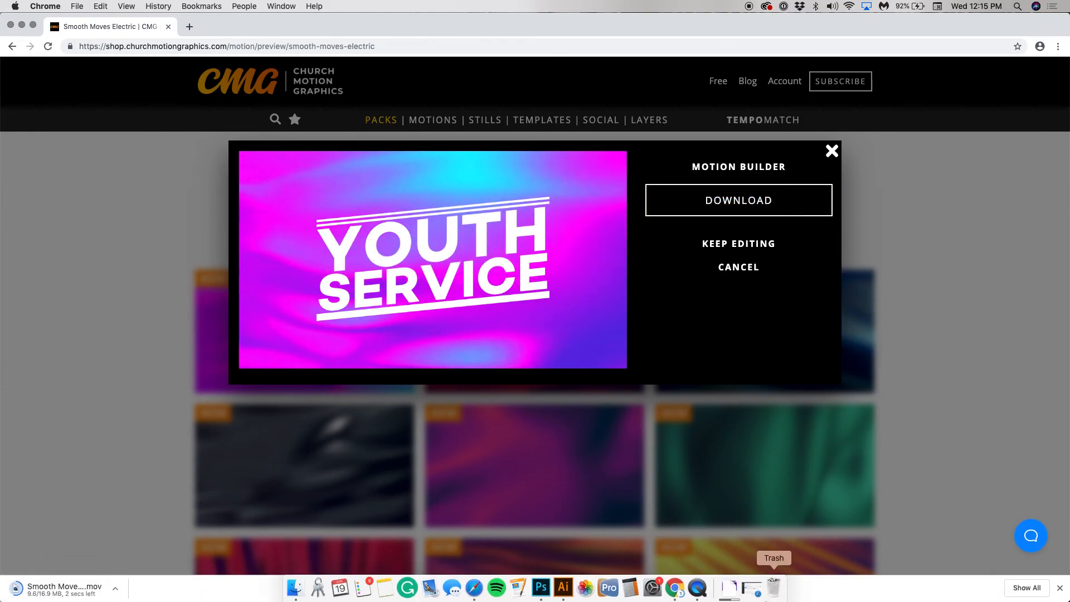
click(731, 589)
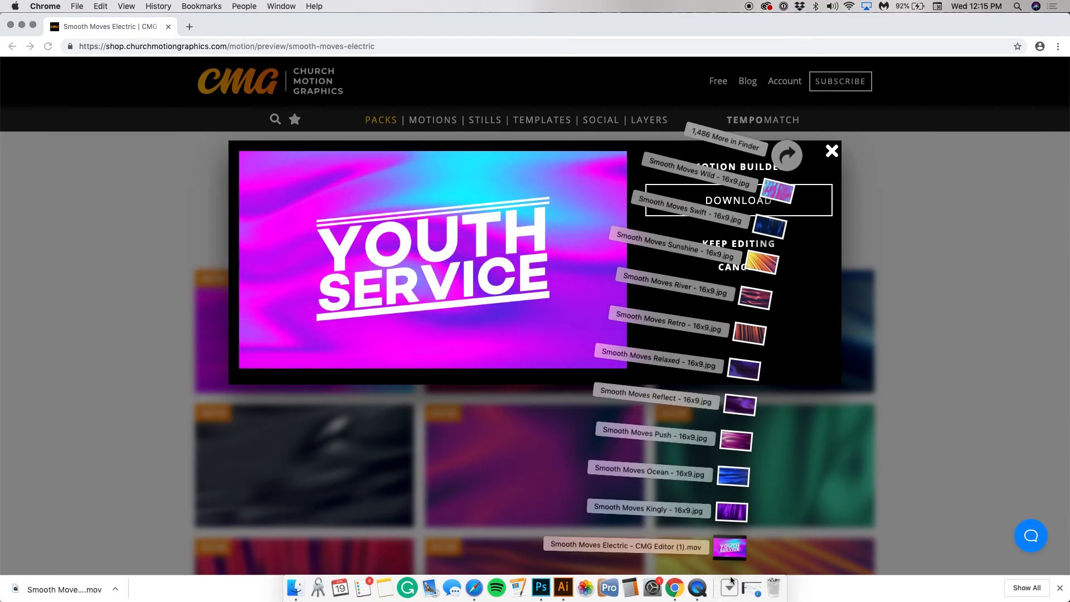
click(730, 553)
click(546, 479)
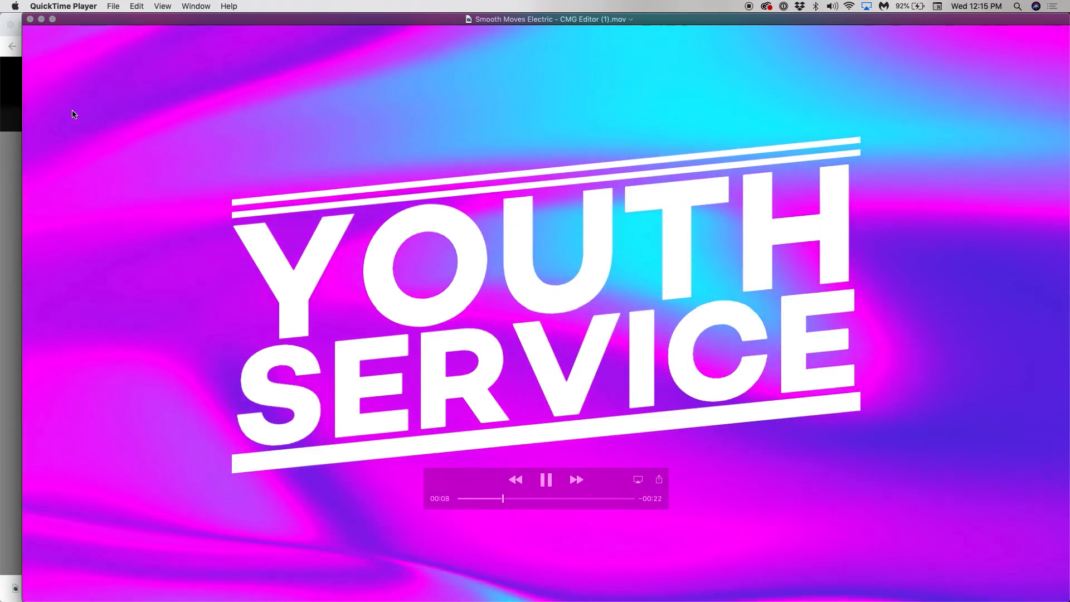
click(30, 19)
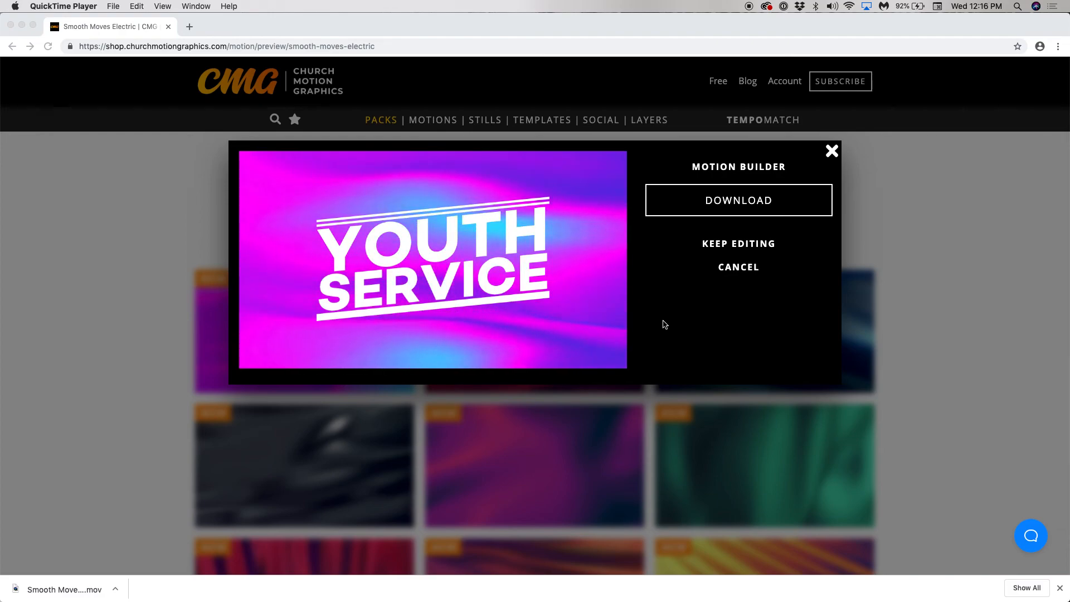
- Reopen the exported design for further editing and move the YOUTH SERVICE text slightly upward, keeping it horizontally centered
click(719, 248)
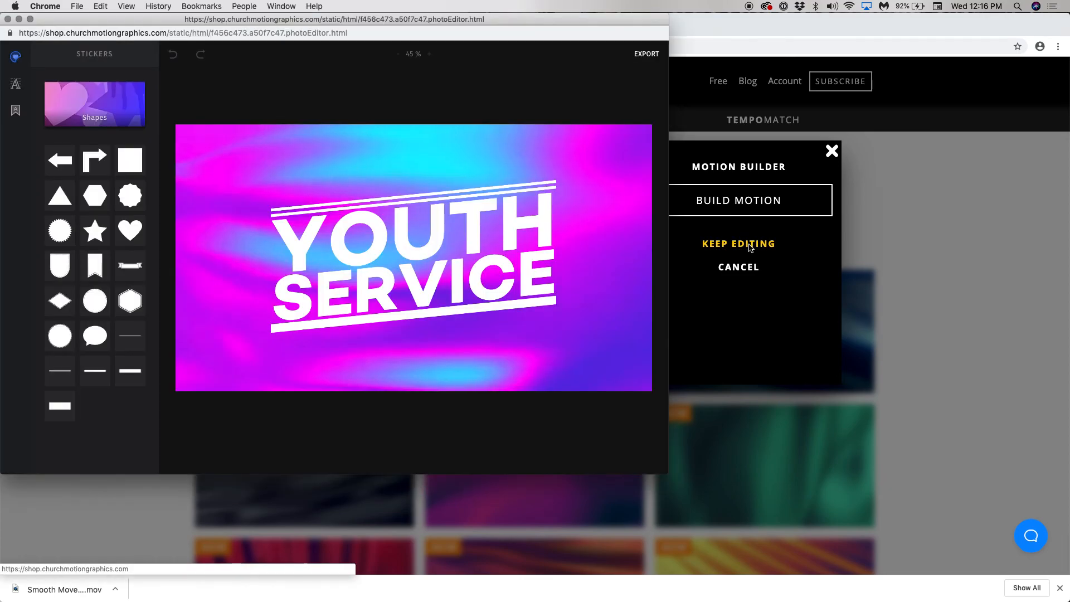
drag(365, 17, 579, 75)
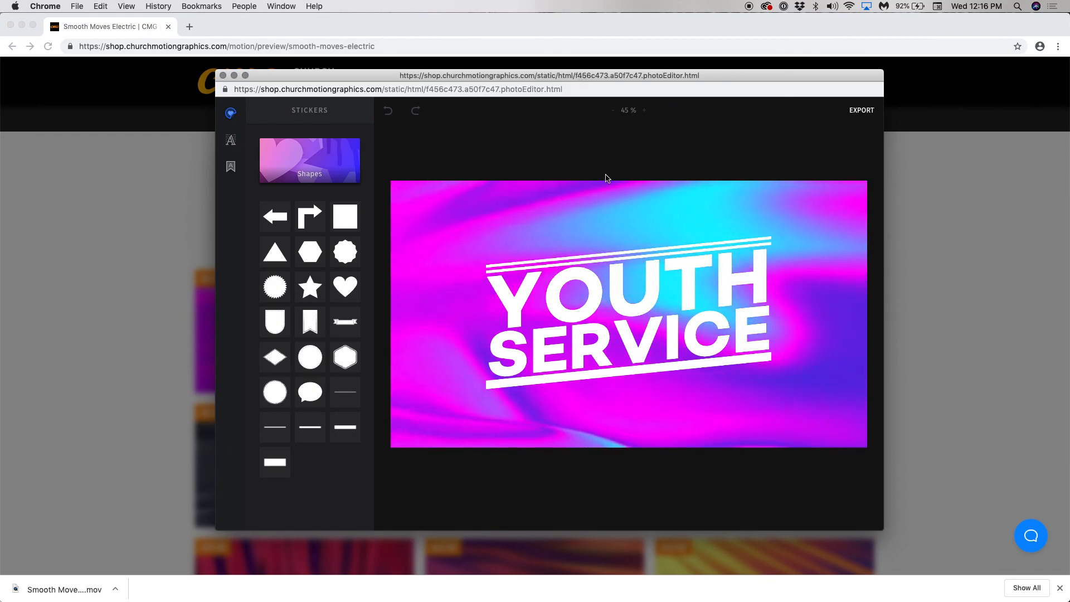
click(644, 299)
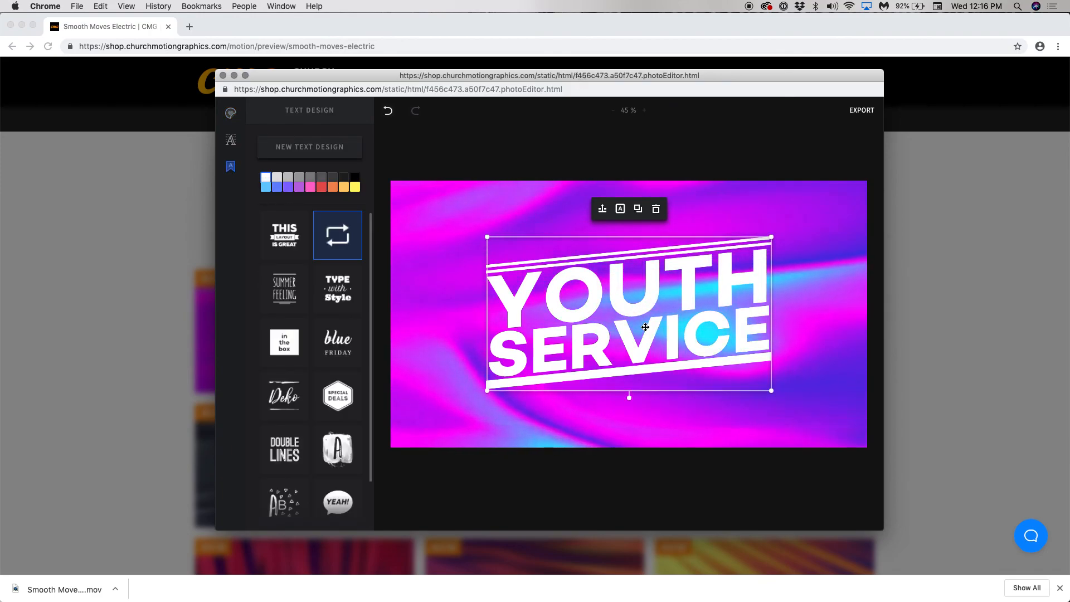
drag(644, 326, 645, 310)
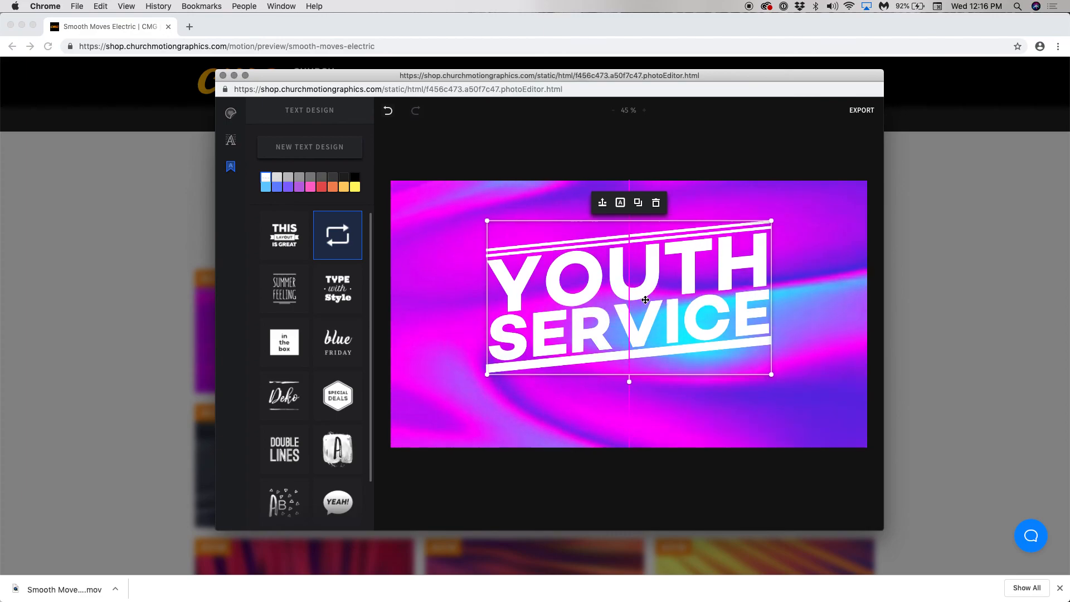
click(647, 404)
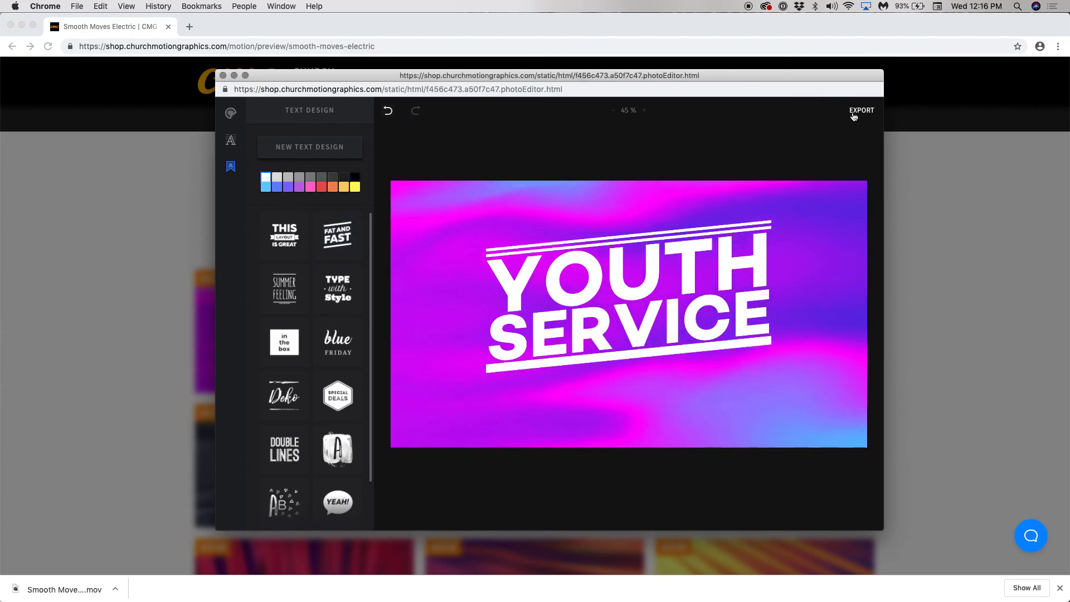